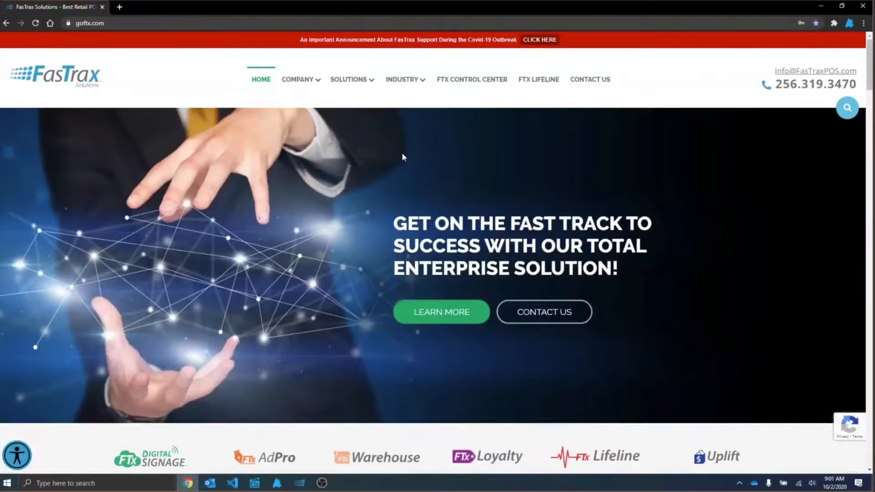
# - Open the FTX Lifeline page on the FasTrax Solutions website
pyautogui.click(148, 23)
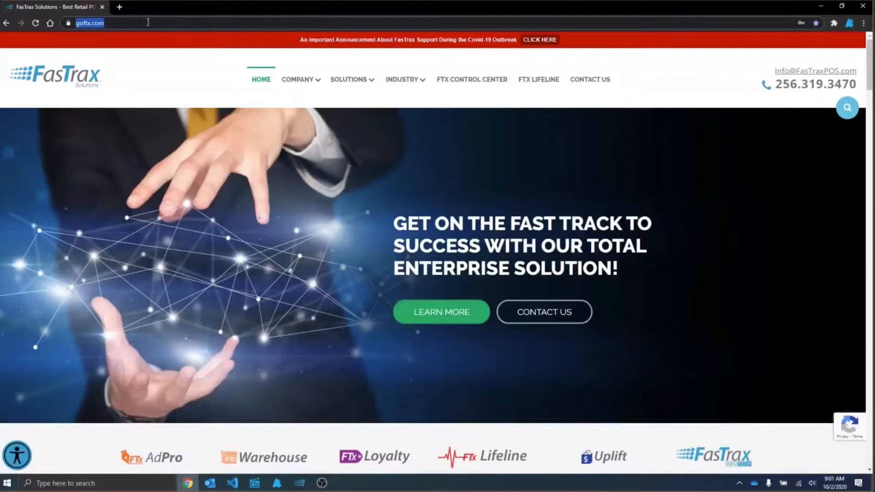
pyautogui.click(530, 80)
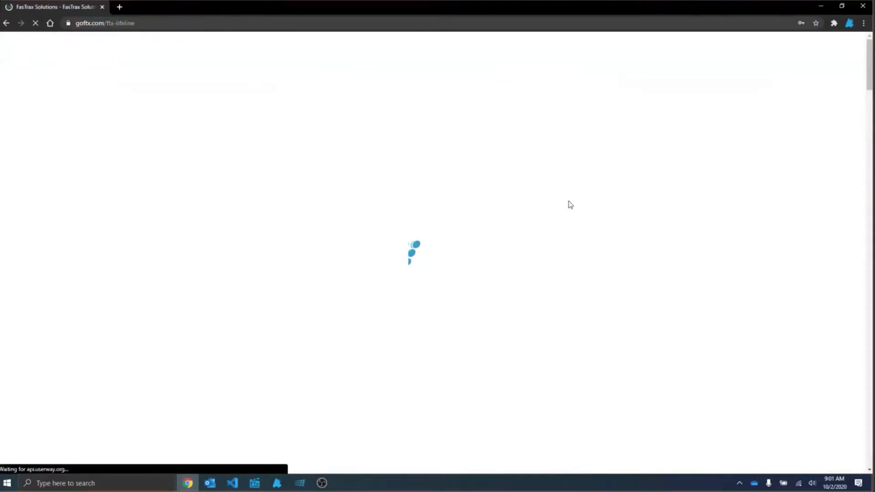
pyautogui.scroll(-12, 528, 233)
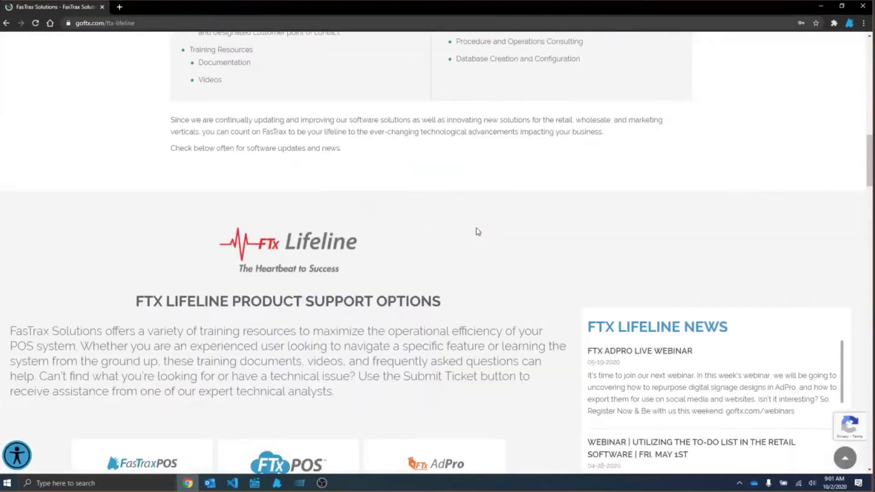
pyautogui.scroll(-6, 477, 231)
# - Browse the Weekly Training Webinars page, then bring the FasTrax Director dashboard forward
pyautogui.click(293, 384)
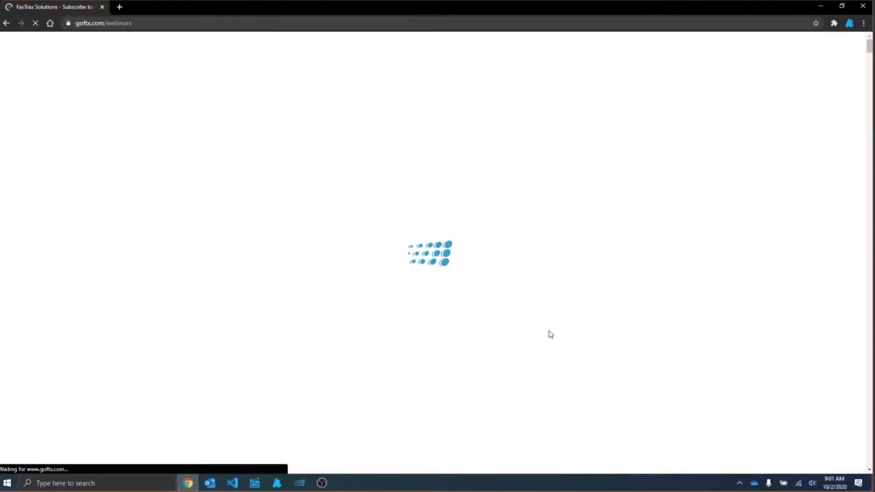
pyautogui.scroll(-15, 555, 346)
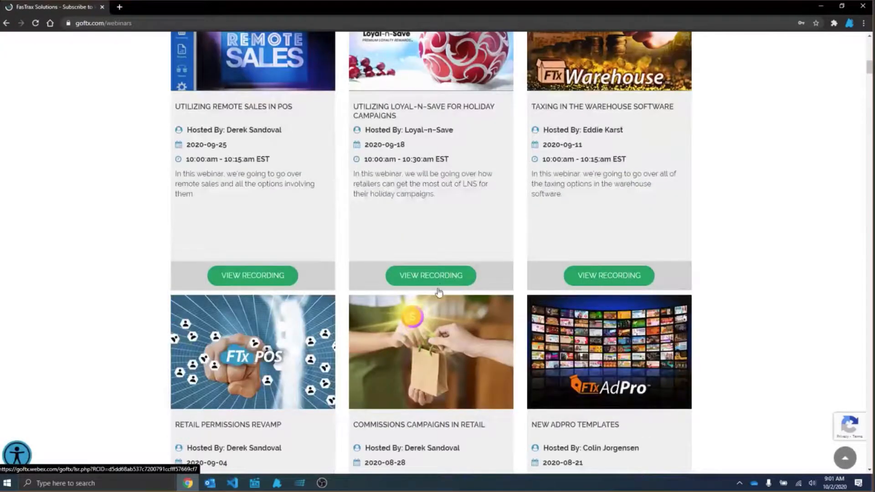
pyautogui.scroll(8, 441, 288)
pyautogui.scroll(8, 321, 296)
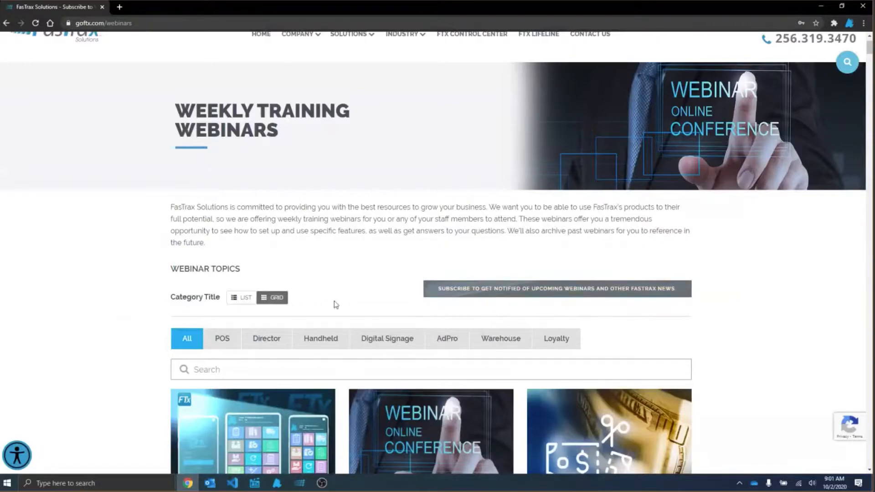
pyautogui.click(254, 486)
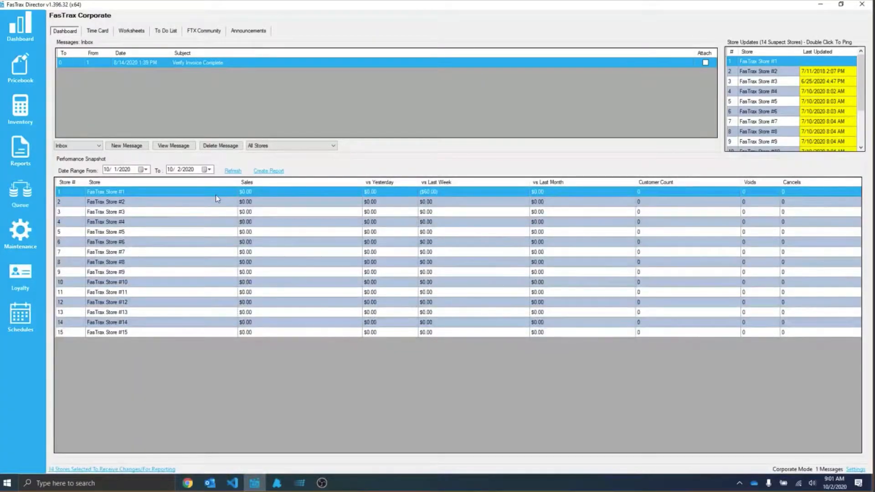
# - Look up UPC 123123 with Pricebook Quick Find to show WINSTON FF KS BX PK
pyautogui.click(20, 67)
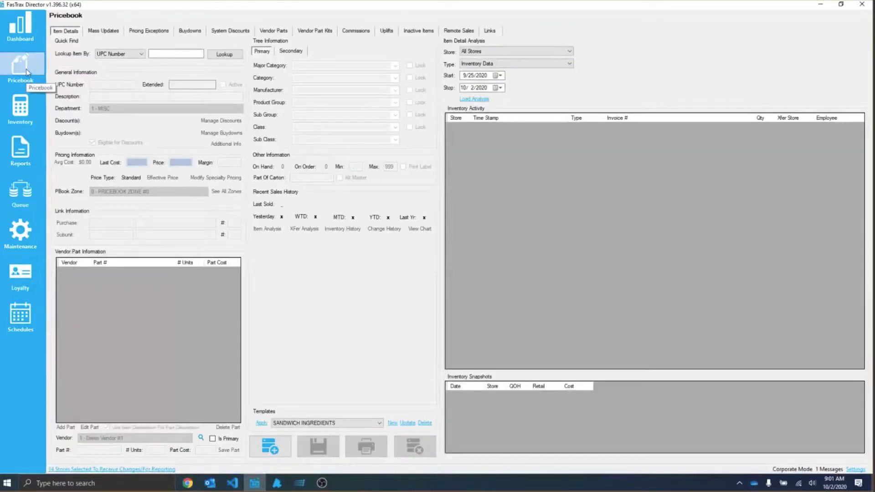
pyautogui.click(171, 53)
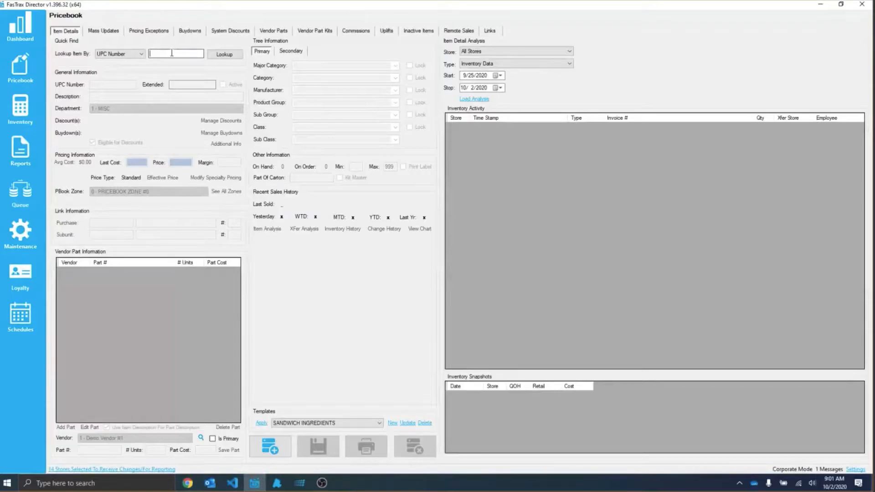
pyautogui.write('123123')
pyautogui.press('Return')
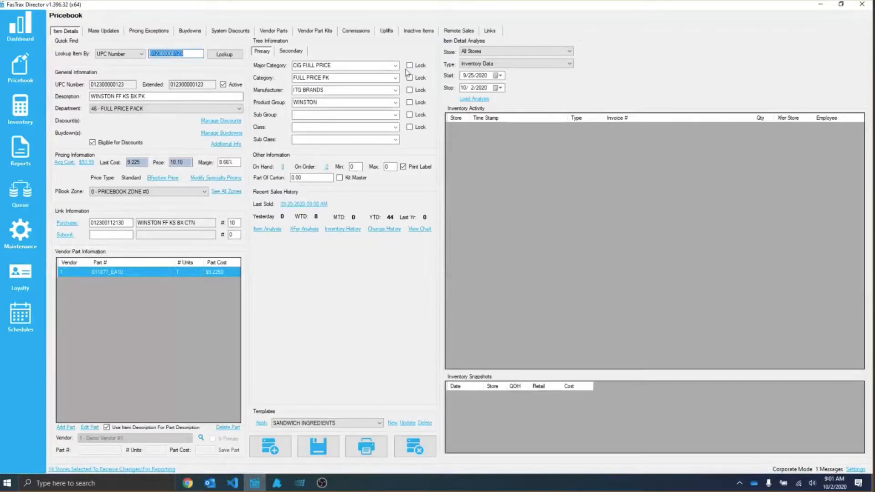
# - Step through the item's category fields to Product Group WINSTON and the empty Sub Class
pyautogui.click(357, 65)
pyautogui.press('Tab')
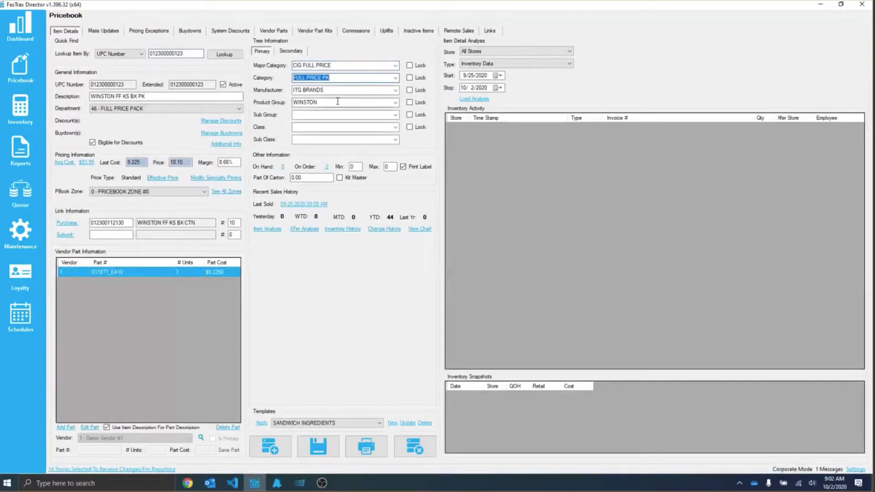
pyautogui.press('Tab')
pyautogui.press('Tab')
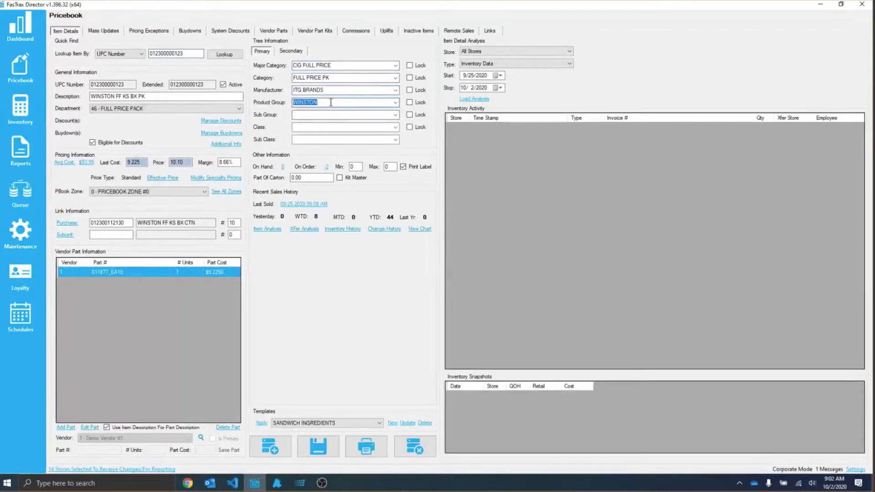
pyautogui.press('Tab')
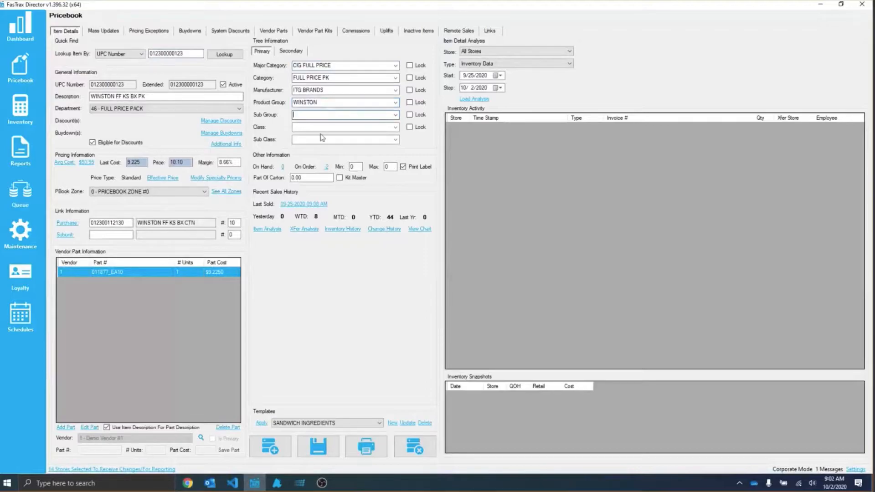
pyautogui.click(314, 138)
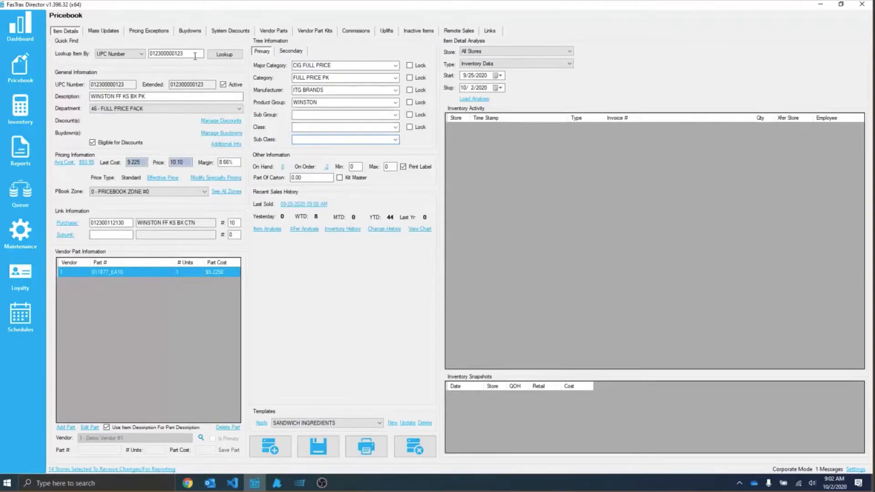
# - Point out the item's Major Category, Category, Manufacturer and Product Group WINSTON
pyautogui.click(305, 65)
pyautogui.click(305, 78)
pyautogui.click(307, 90)
pyautogui.click(309, 101)
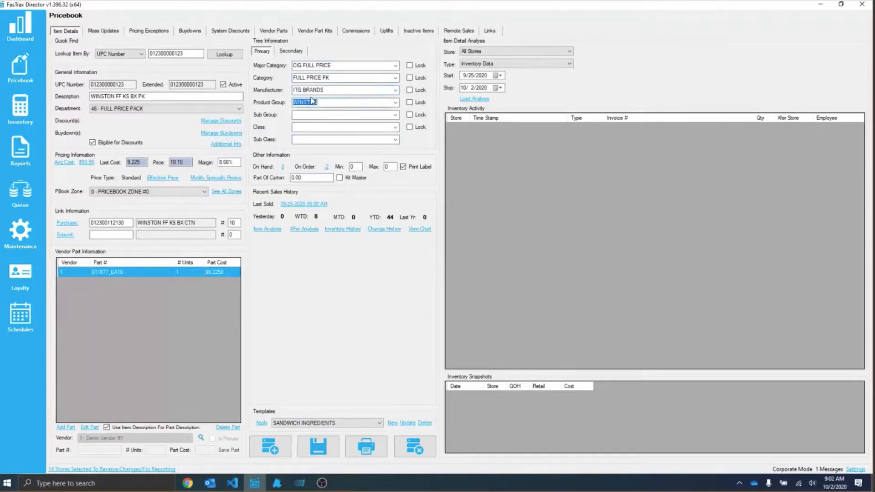
pyautogui.click(103, 32)
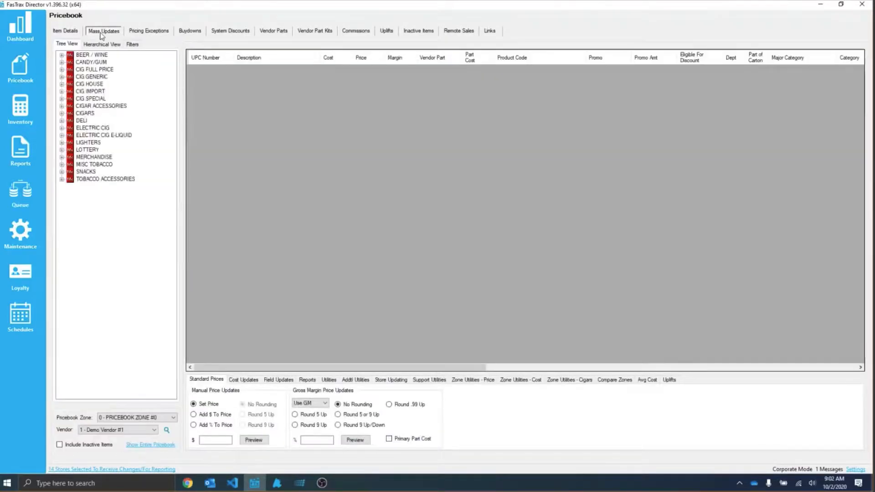
# - Back on the item details, highlight the UPC Number and step through the category fields
pyautogui.click(70, 35)
pyautogui.doubleClick(122, 84)
pyautogui.click(334, 64)
pyautogui.press('Tab')
pyautogui.press('Tab')
pyautogui.press('Tab')
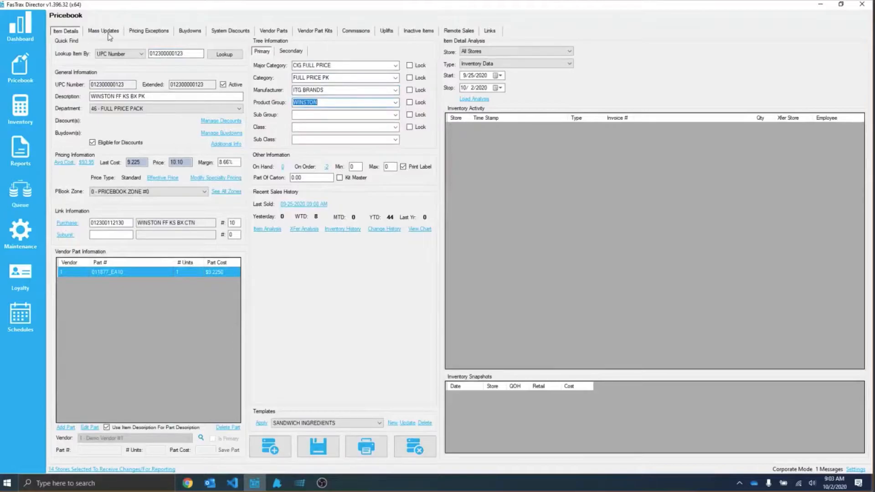
pyautogui.click(108, 37)
# - Highlight the hierarchy CIG FULL PRICE › FULL PRICE PK › ITG BRANDS › WINSTON, then open Mass Updates
pyautogui.click(70, 33)
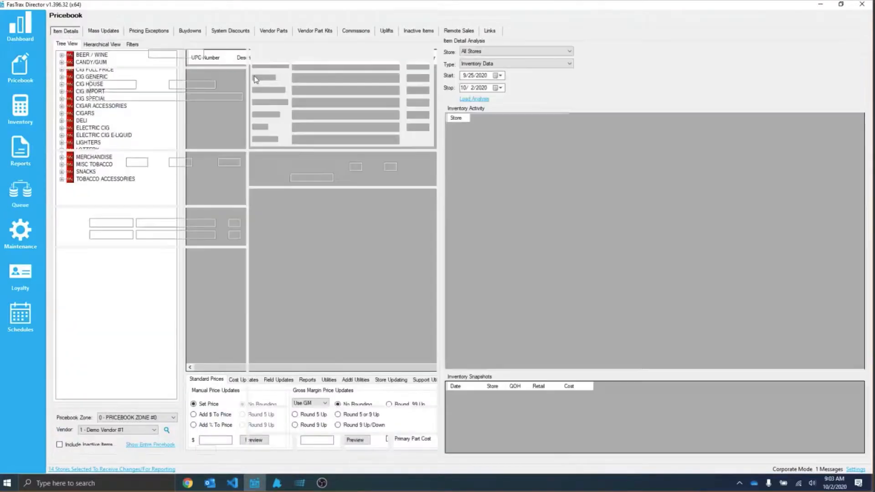
pyautogui.click(357, 65)
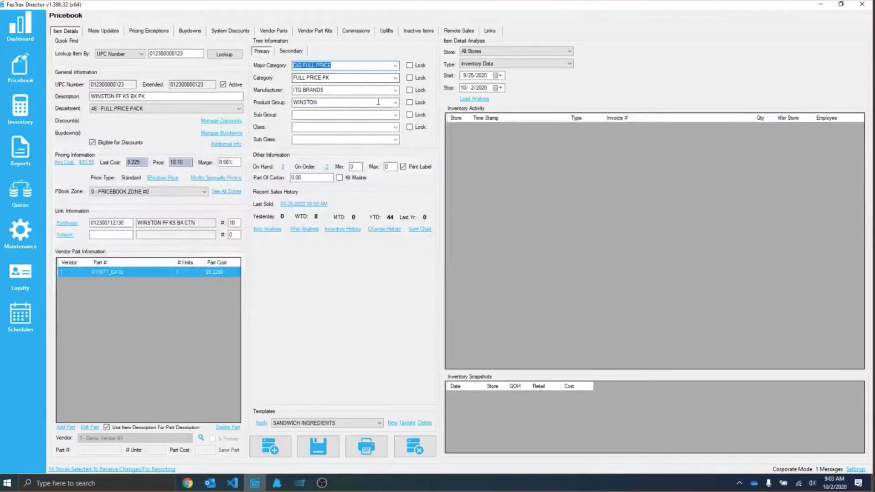
pyautogui.click(359, 78)
pyautogui.click(351, 90)
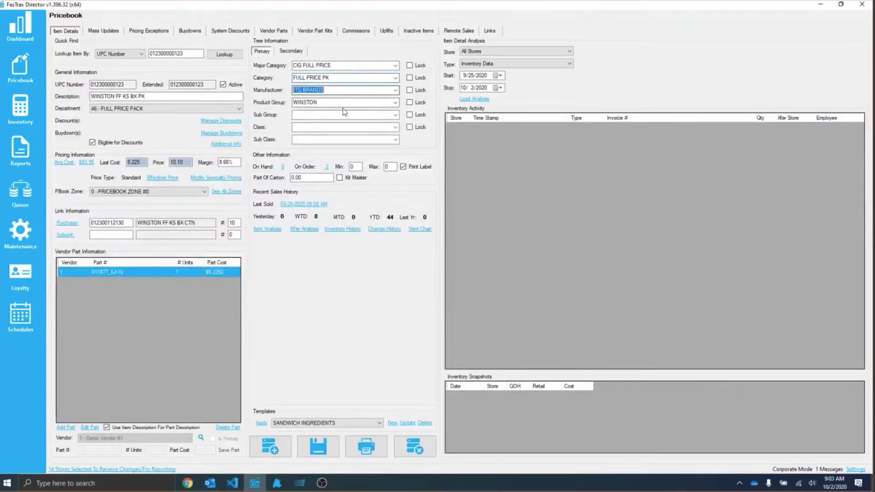
pyautogui.click(334, 102)
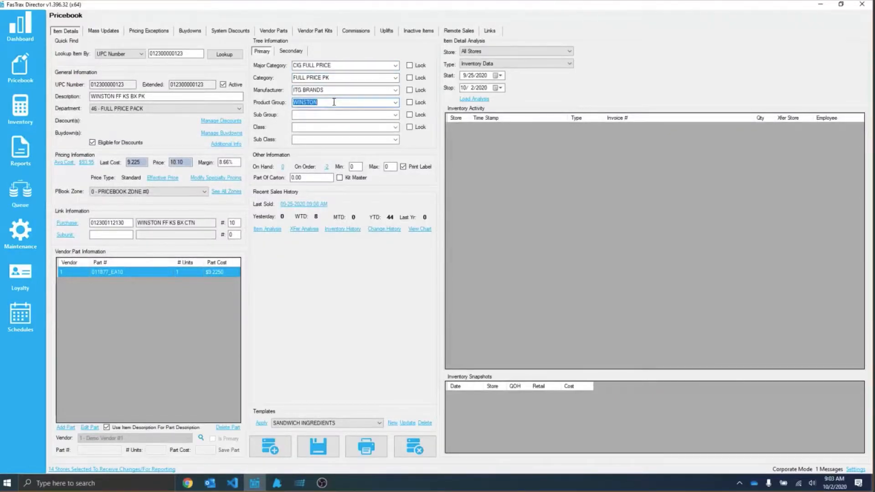
pyautogui.click(110, 31)
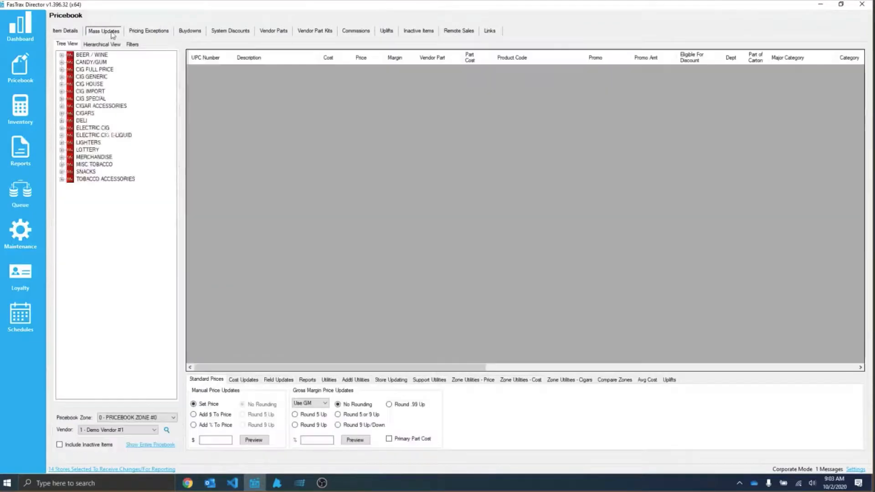
# - Expand CIG FULL PRICE › FULL PRICE PK › ITG BRANDS and list the WINSTON product group
pyautogui.click(62, 70)
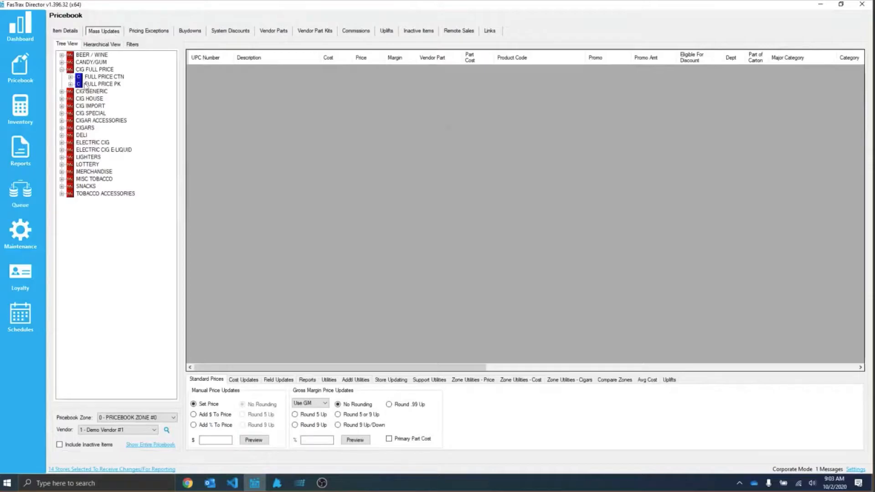
pyautogui.click(71, 85)
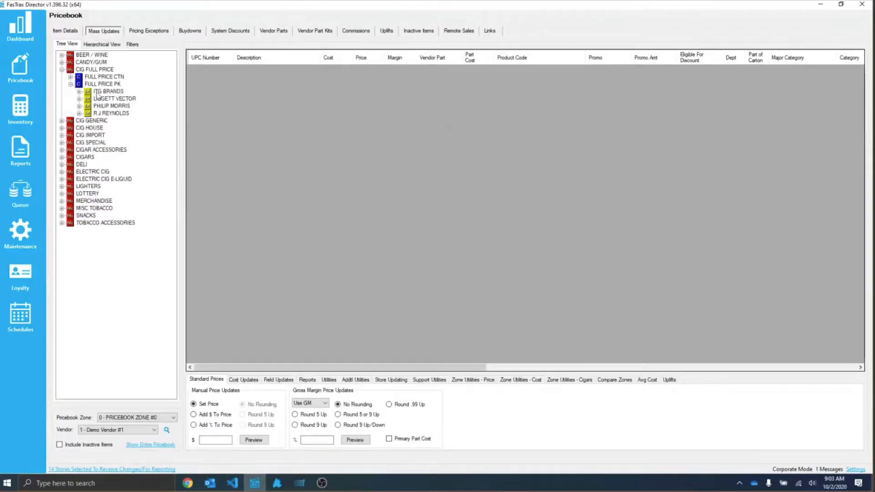
pyautogui.click(79, 92)
pyautogui.click(112, 113)
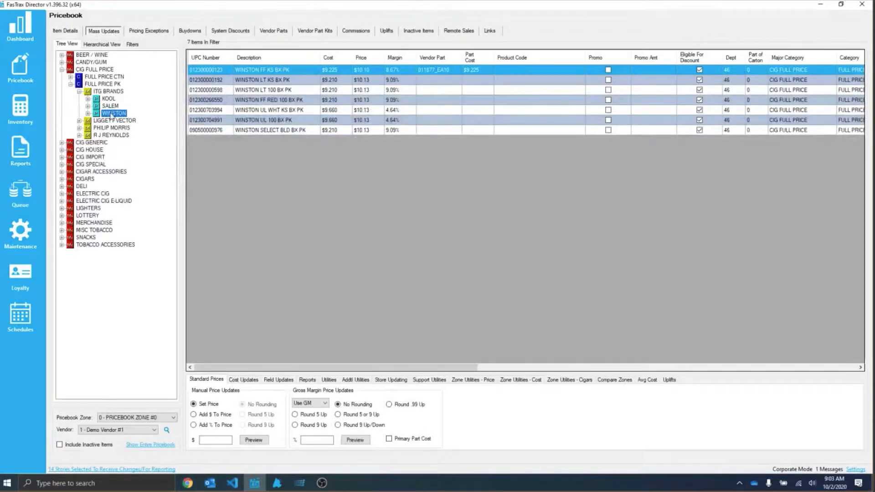
# - Check the WINSTON FF KS BX PK item's last cost and price in its full details
pyautogui.doubleClick(206, 71)
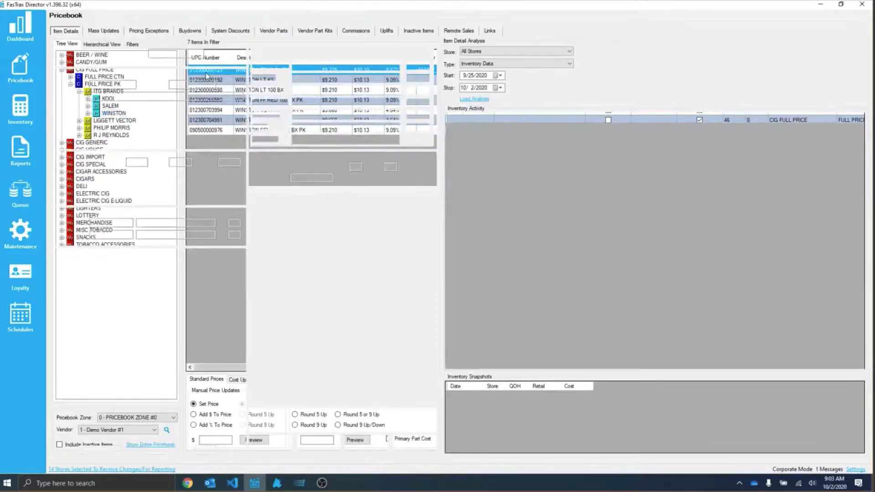
pyautogui.click(110, 31)
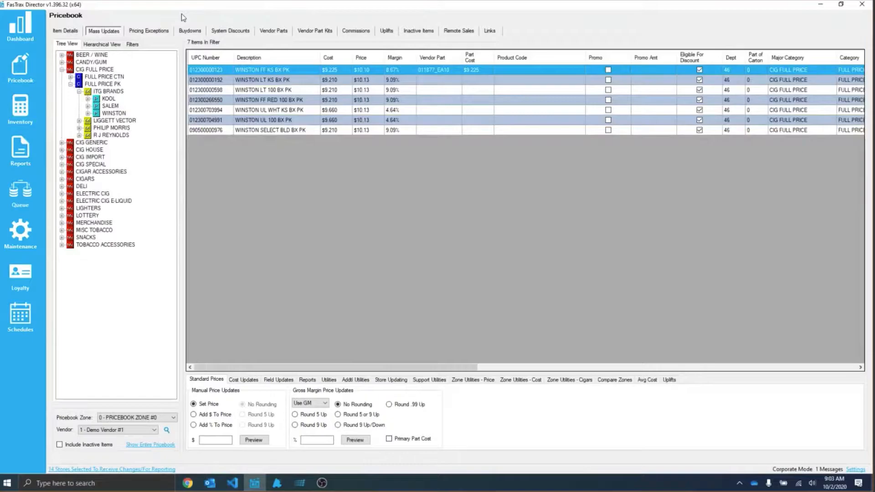
pyautogui.click(81, 31)
pyautogui.moveTo(144, 164); pyautogui.dragTo(129, 165)
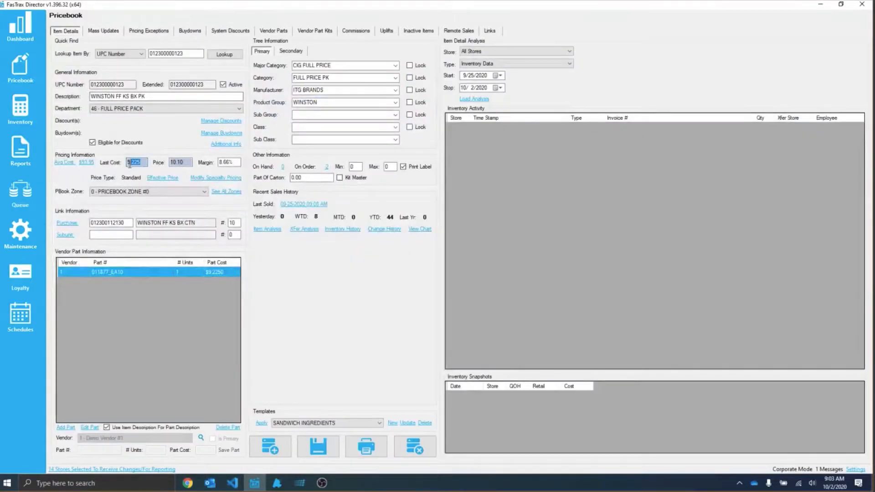
pyautogui.press('Tab')
pyautogui.click(104, 31)
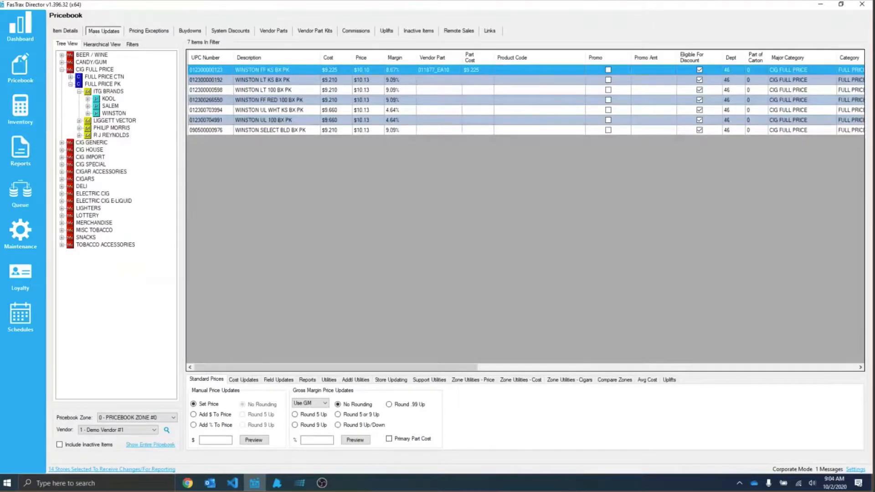
# - Glance at the cost update options, select Winston rows, then list all CIG FULL PRICE items
pyautogui.click(244, 381)
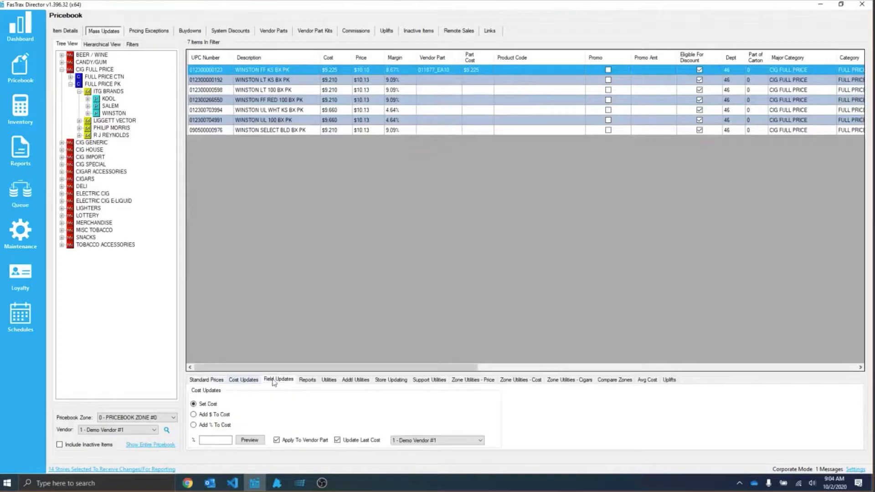
pyautogui.click(207, 380)
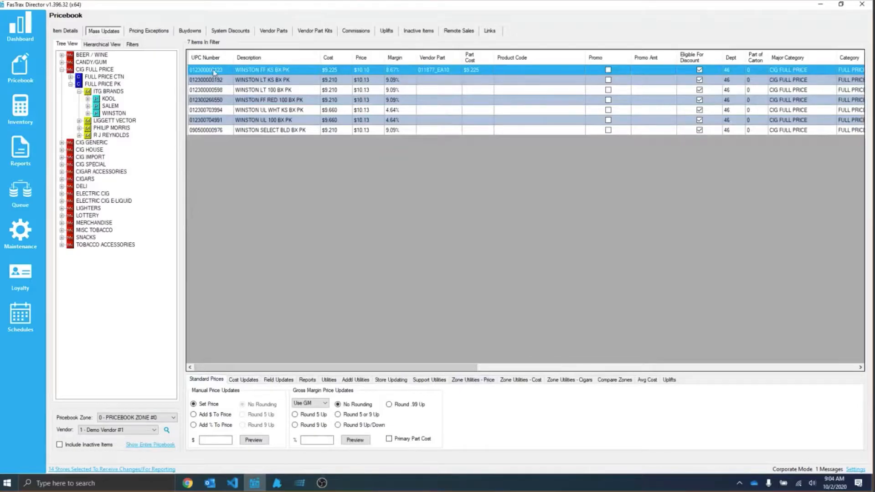
pyautogui.keyDown('shift'); pyautogui.click(206, 113); pyautogui.keyUp('shift')
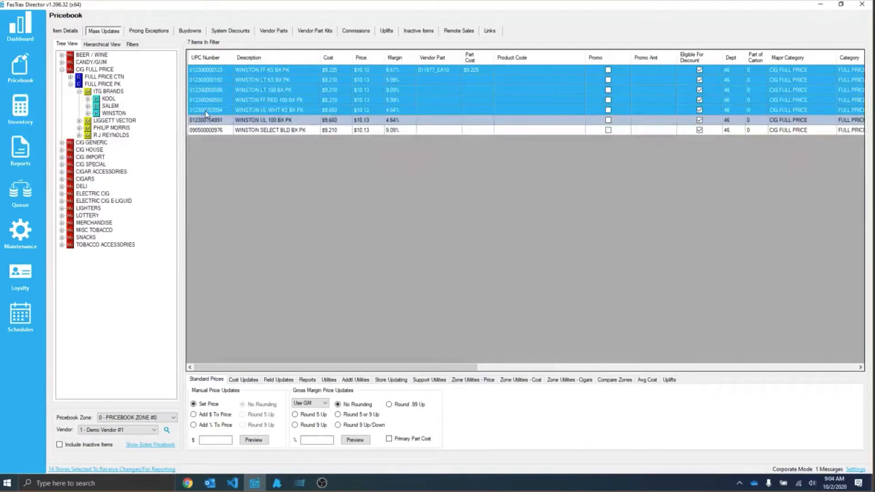
pyautogui.click(205, 131)
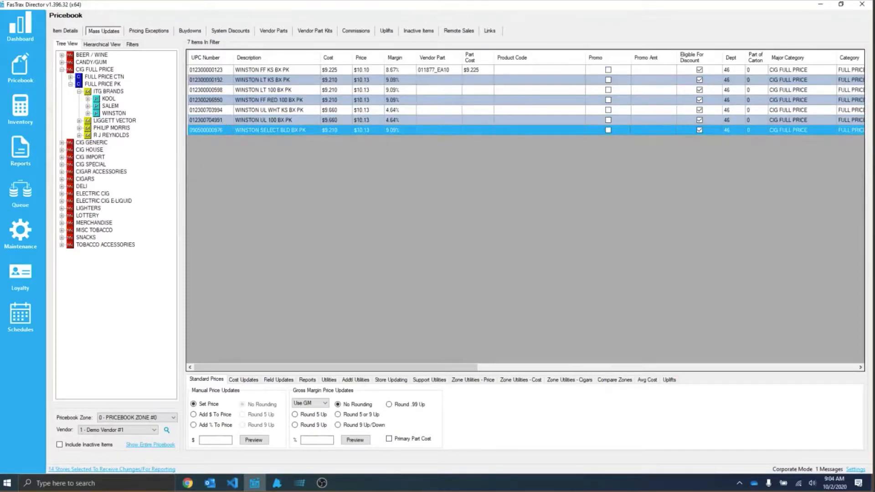
pyautogui.click(87, 67)
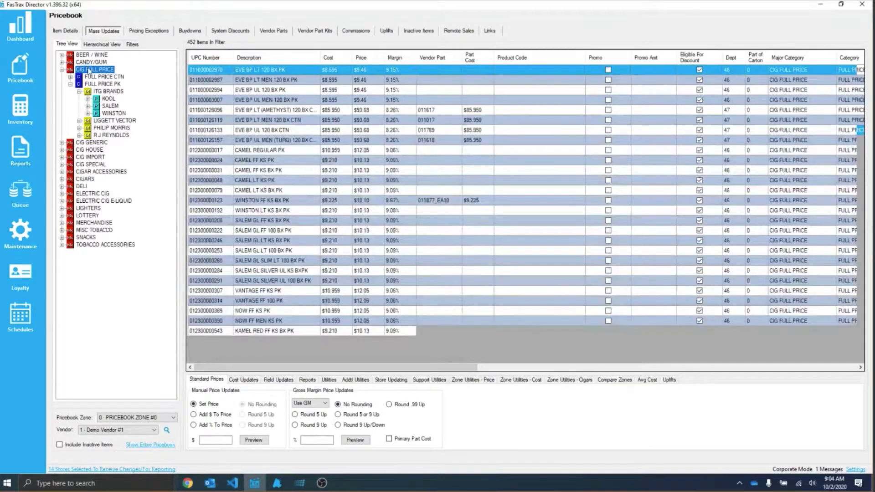
# - Select the five Camel items from CAMEL REGULAR PK through CAMEL LT KS BX PK
pyautogui.click(213, 151)
pyautogui.keyDown('shift'); pyautogui.click(212, 189); pyautogui.keyUp('shift')
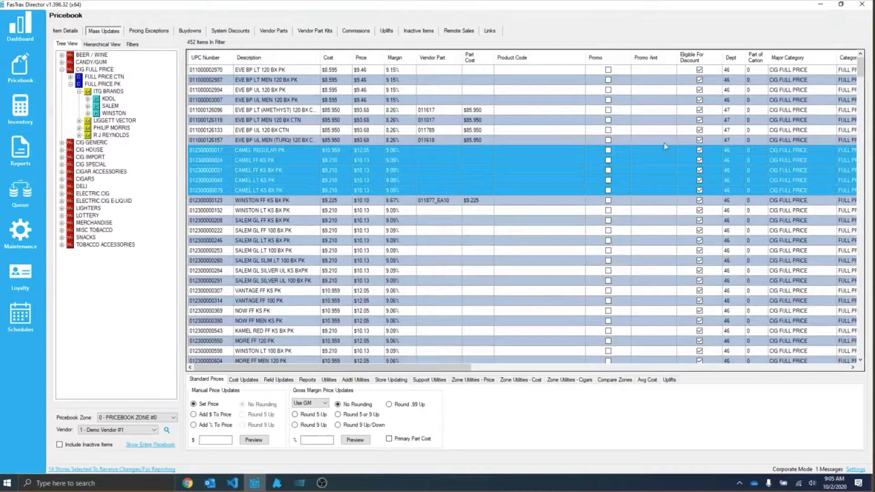
pyautogui.scroll(-2, 860, 84)
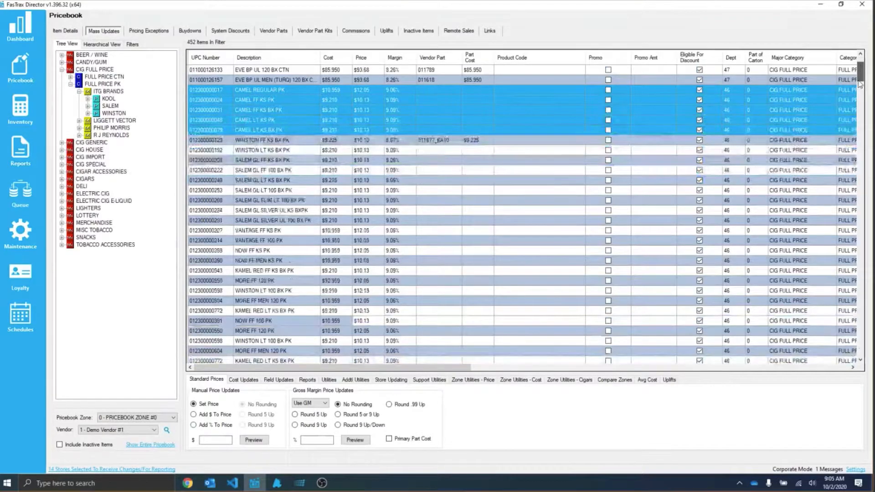
pyautogui.scroll(-10, 858, 177)
pyautogui.click(858, 177)
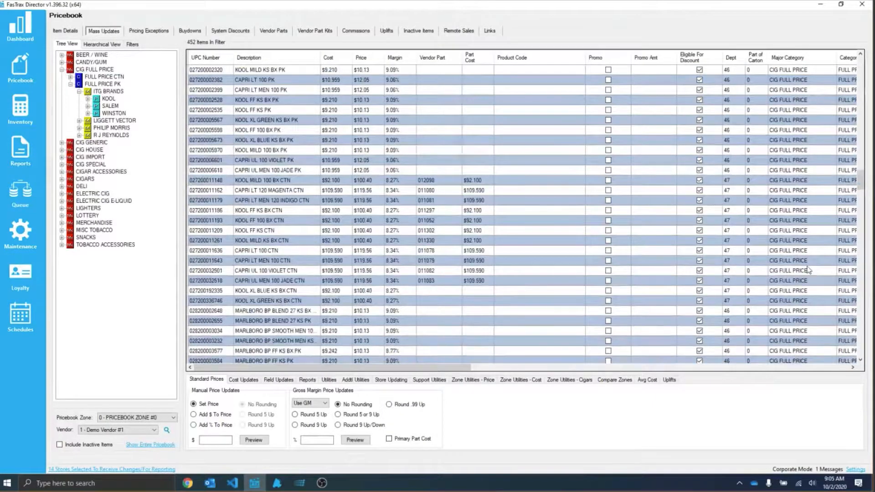
pyautogui.moveTo(863, 191); pyautogui.dragTo(861, 154)
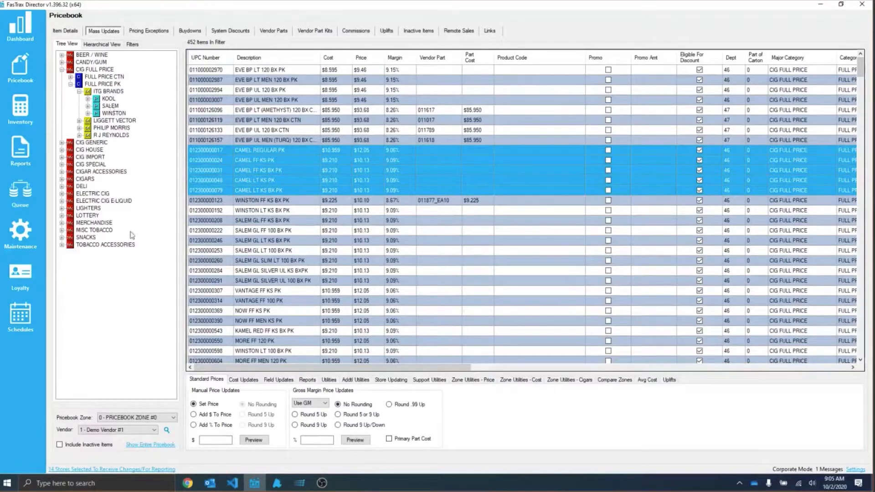
# - Filter the grid to the selected Camel rows, then return to the WINSTON product group
pyautogui.rightClick(223, 158)
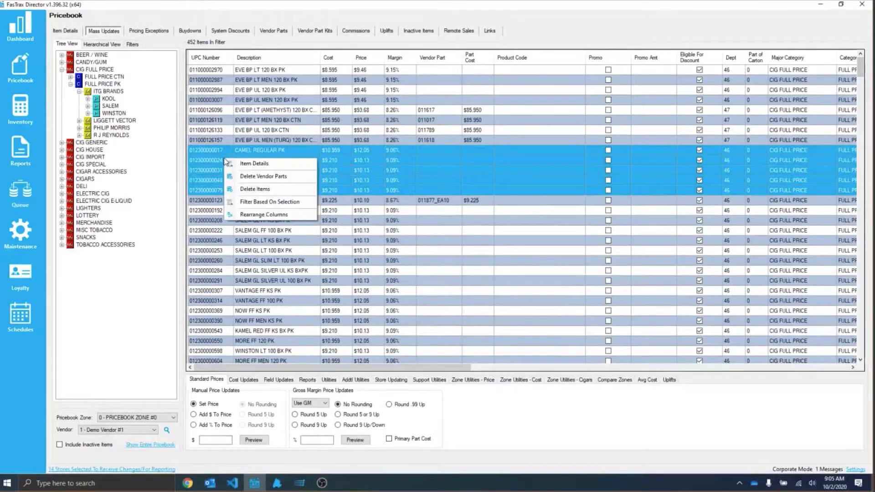
pyautogui.click(281, 202)
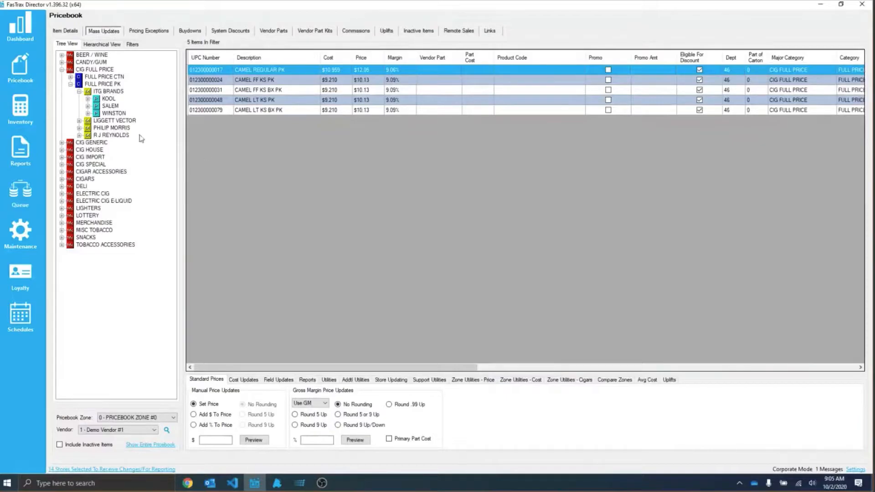
pyautogui.click(122, 112)
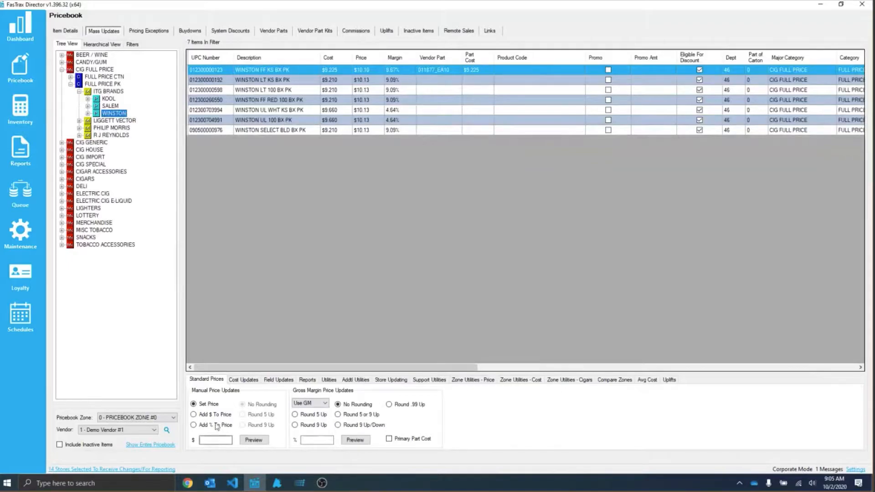
# - Enter a $10.15 set price and preview it for the seven Winston items
pyautogui.click(216, 438)
pyautogui.write('10.15')
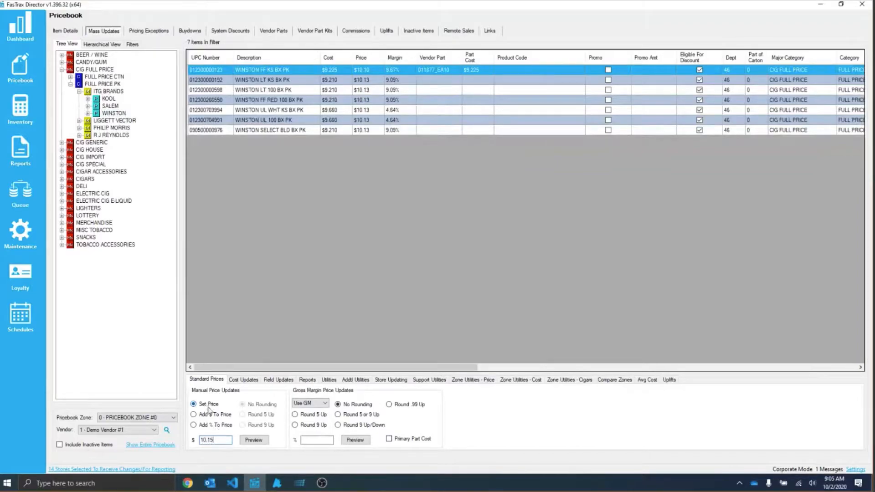
pyautogui.click(254, 441)
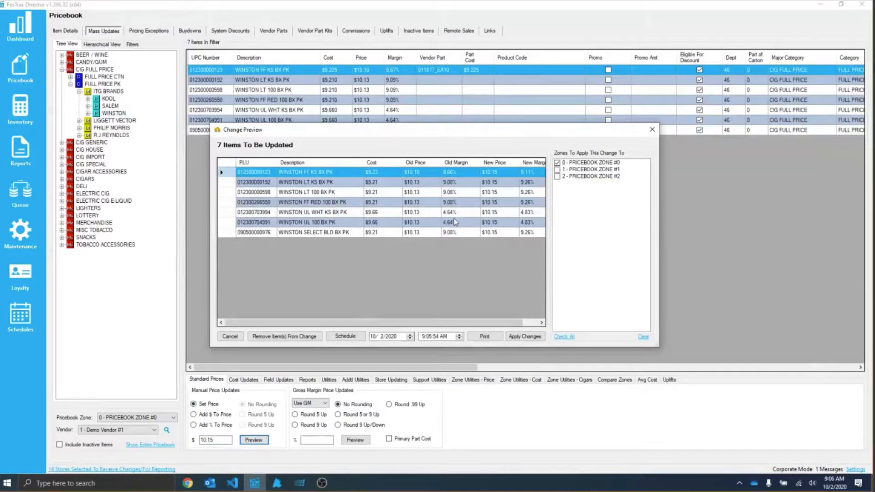
# - Apply the $10.15 Winston price to pricebook zones 0 and 1
pyautogui.hscroll(1, 474, 228)
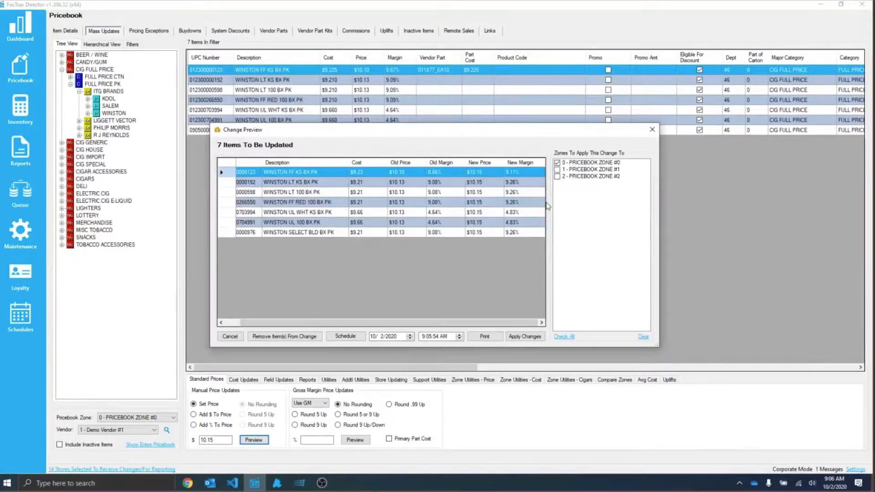
pyautogui.click(556, 164)
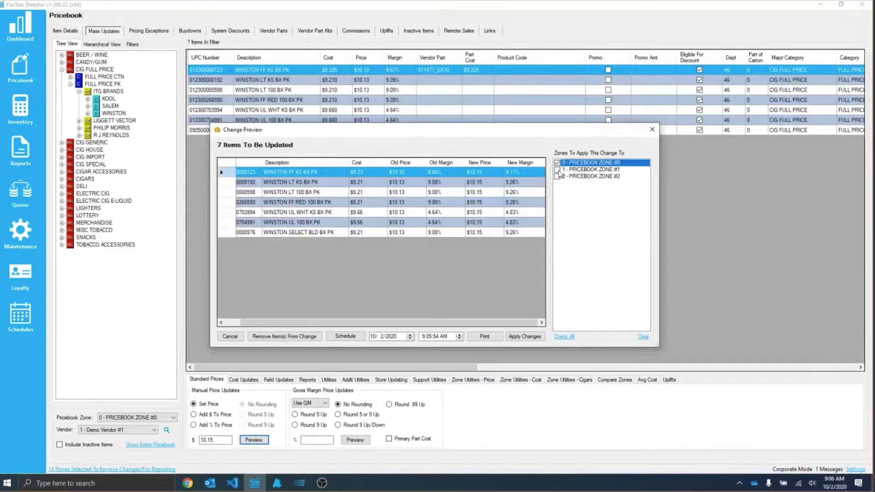
pyautogui.click(567, 171)
pyautogui.click(557, 170)
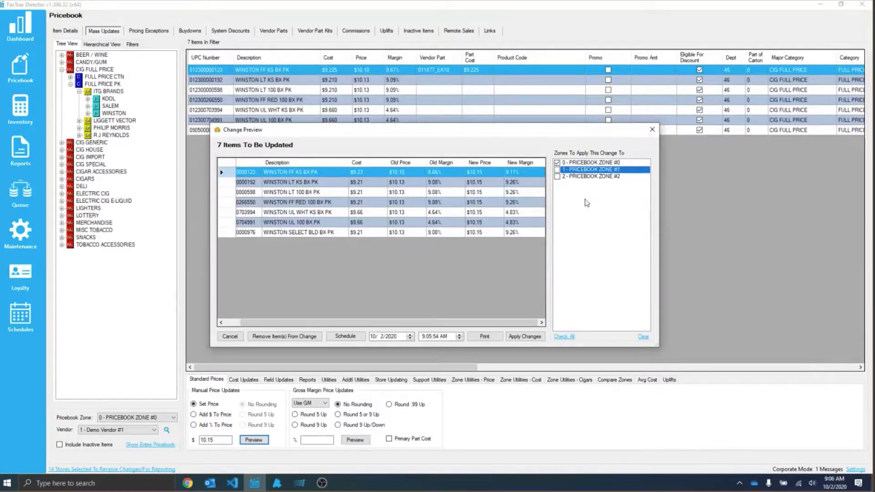
pyautogui.click(530, 338)
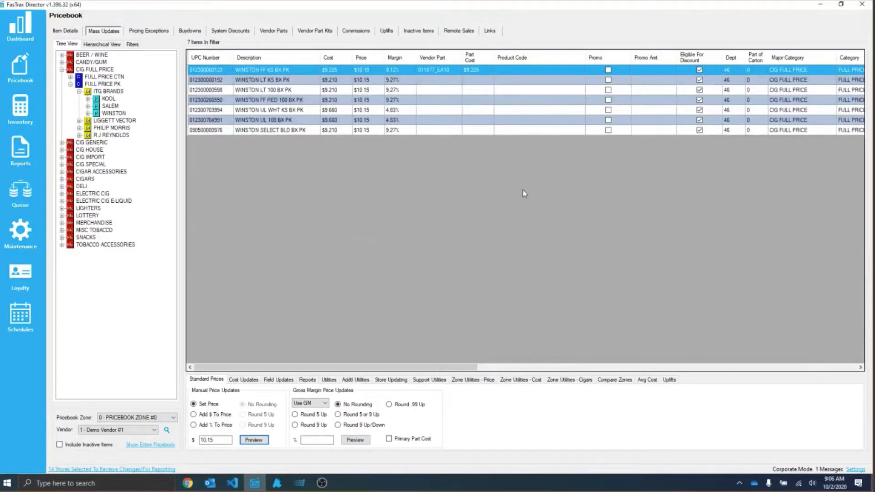
# - Reopen Pricebook Mass Updates and drill down CIG FULL PRICE › FULL PRICE PK › ITG BRANDS › WINSTON
pyautogui.click(38, 187)
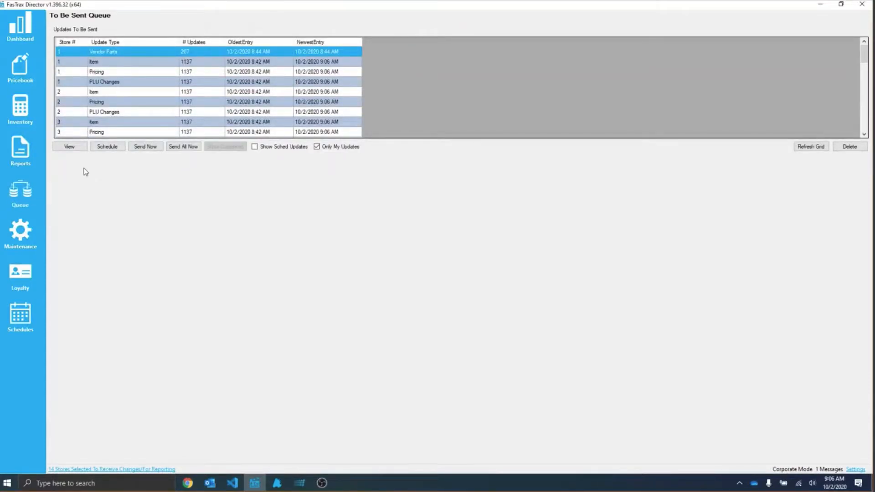
pyautogui.click(20, 66)
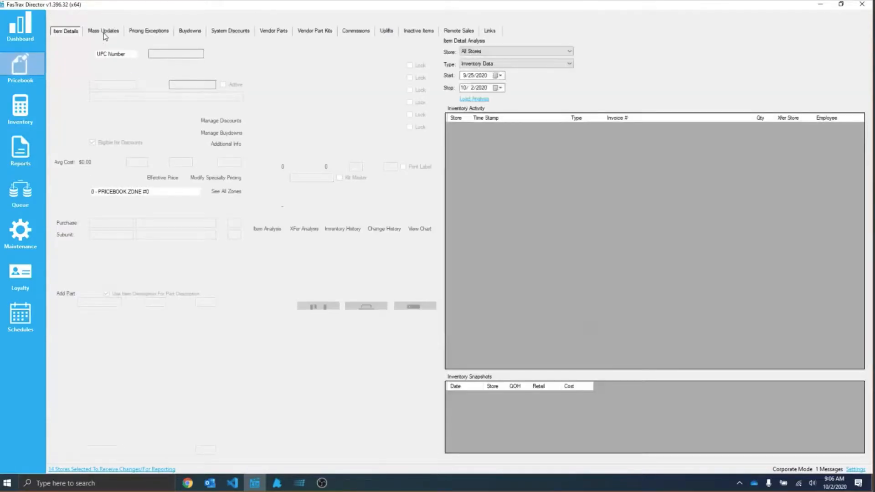
pyautogui.click(104, 33)
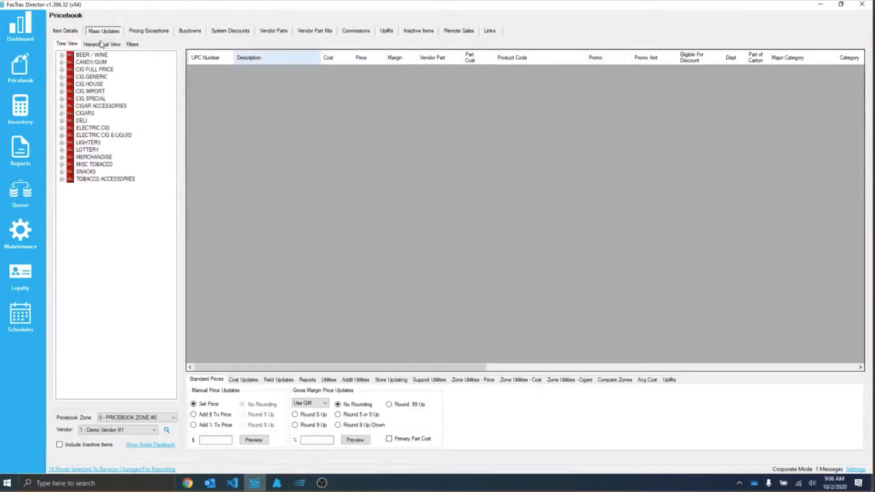
pyautogui.click(62, 70)
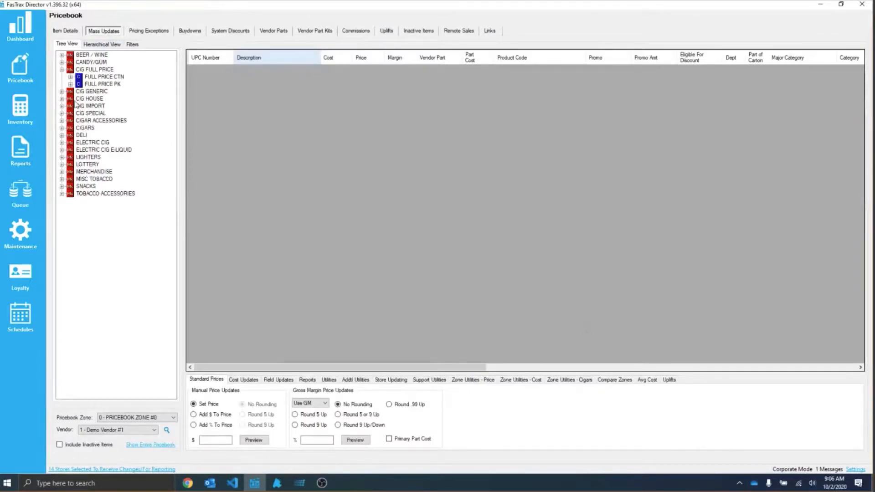
pyautogui.click(71, 85)
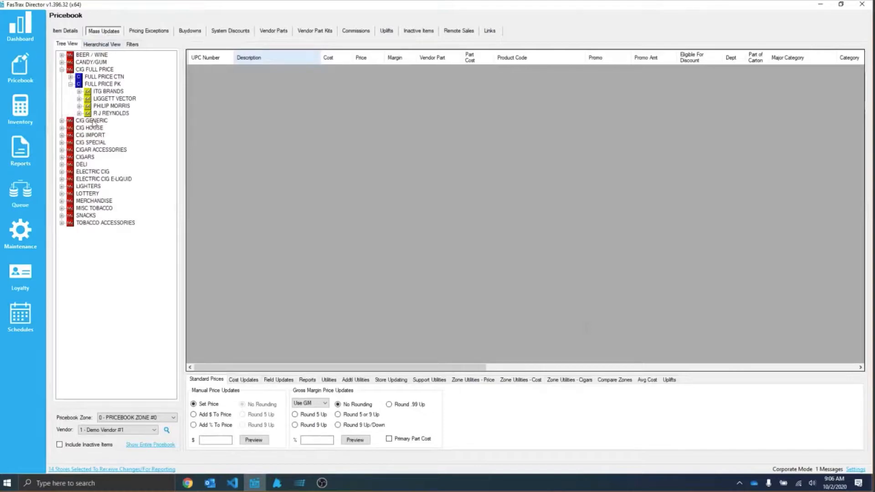
pyautogui.click(79, 92)
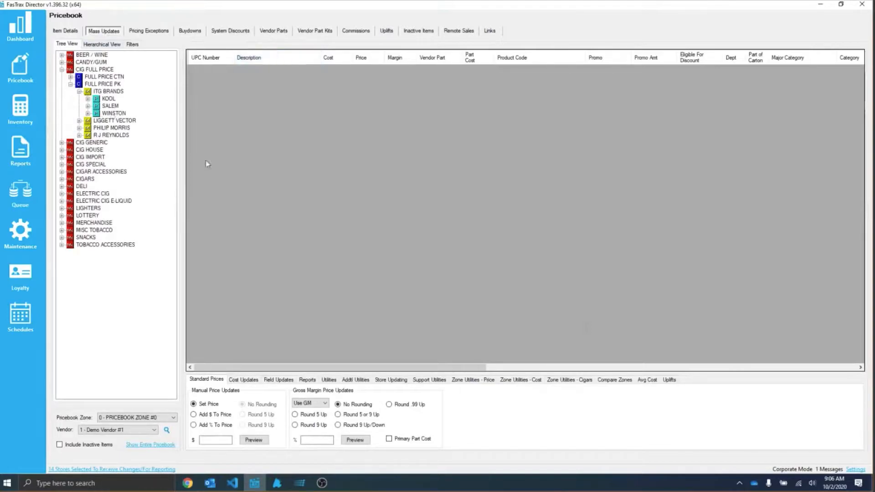
pyautogui.click(115, 114)
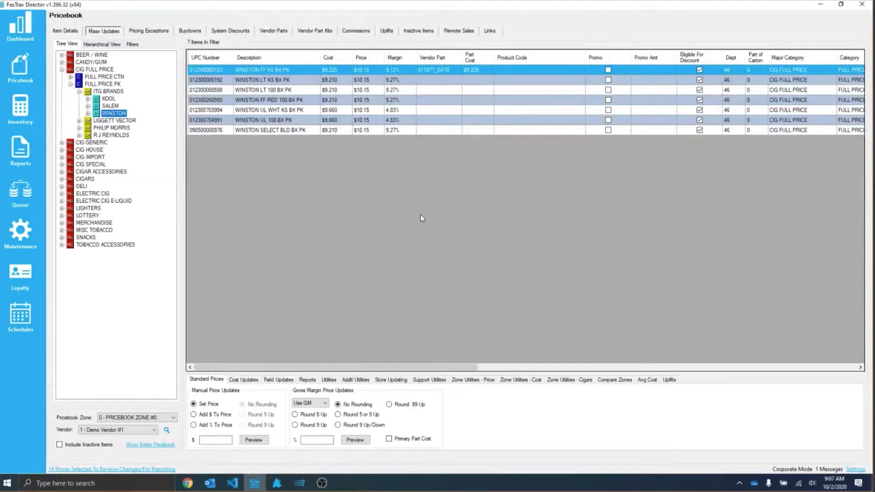
# - Preview a $9.20 set cost for the seven Winston items
pyautogui.click(253, 382)
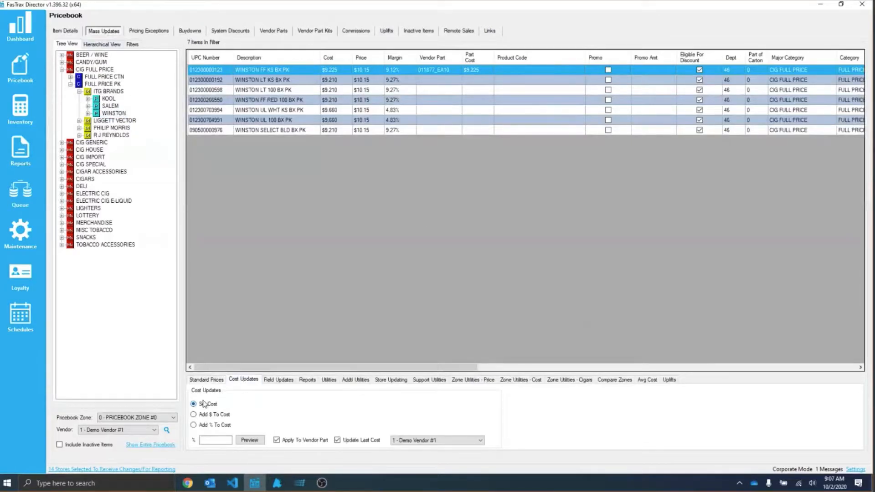
pyautogui.click(216, 440)
pyautogui.write('9')
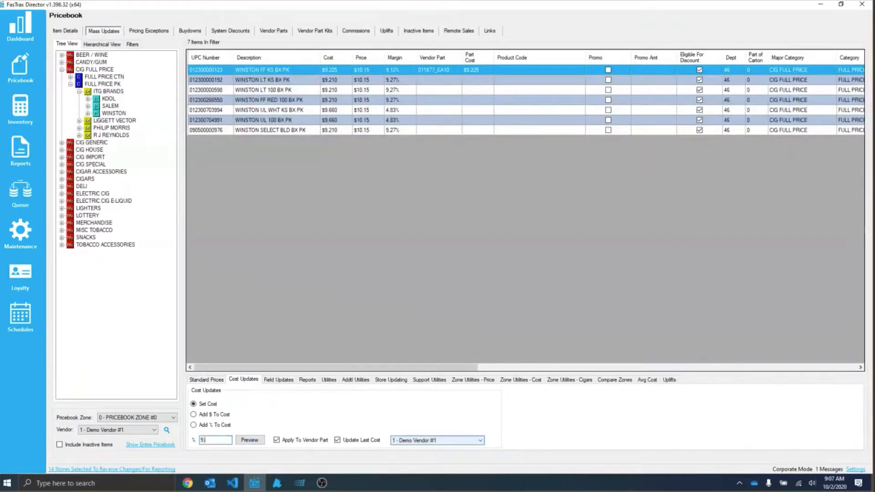
pyautogui.write('.20')
pyautogui.click(242, 441)
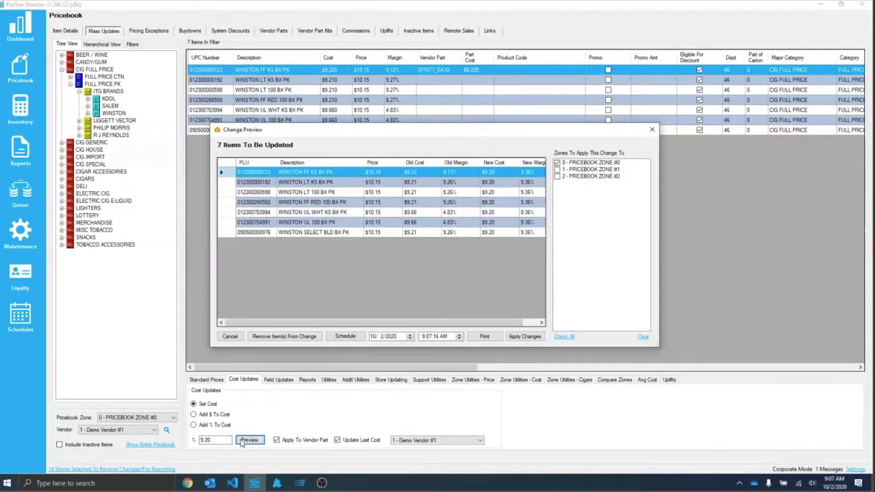
# - Apply the $9.20 cost to pricebook Zone #2 and dismiss the MinOrderQty error
pyautogui.click(559, 178)
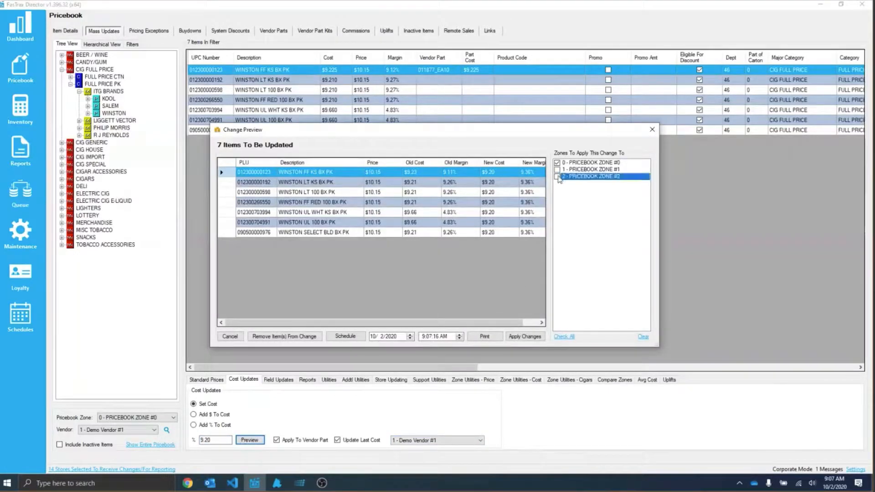
pyautogui.click(558, 177)
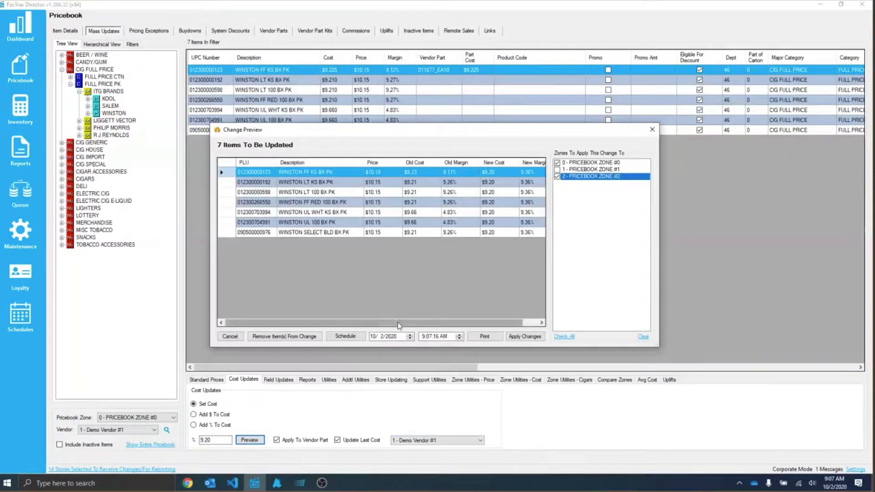
pyautogui.hscroll(1, 455, 222)
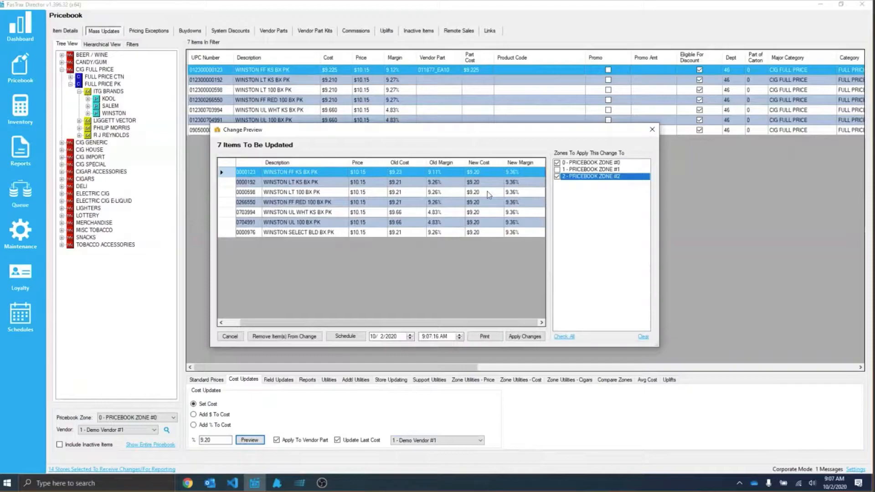
pyautogui.click(529, 338)
pyautogui.click(504, 270)
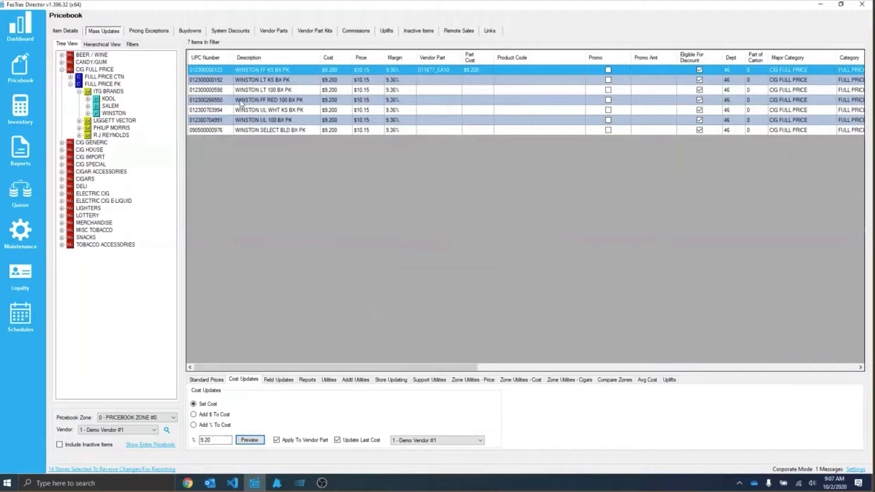
# - Set the Standard Prices update to add $.05 to each item's price
pyautogui.click(215, 380)
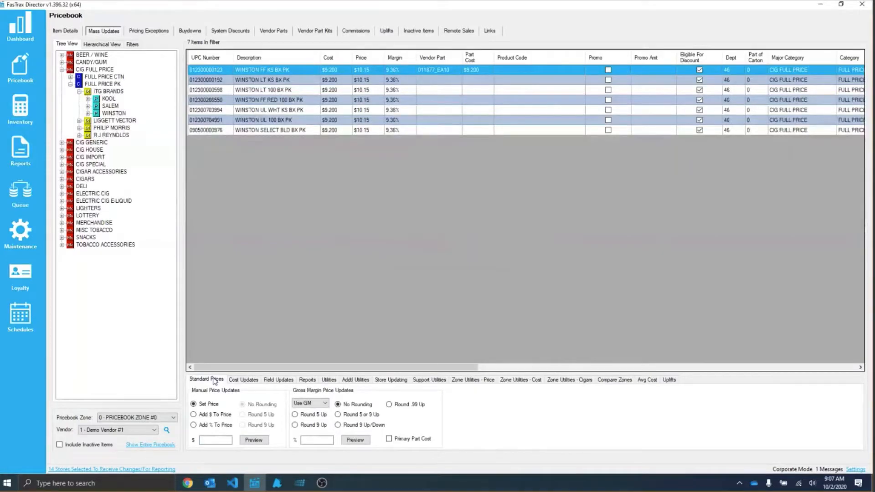
pyautogui.click(214, 415)
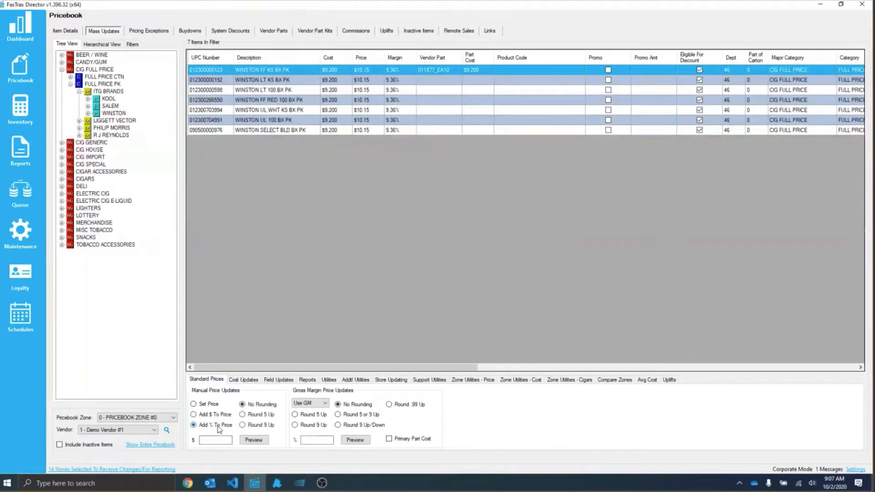
pyautogui.click(218, 416)
pyautogui.click(215, 440)
pyautogui.write('.05')
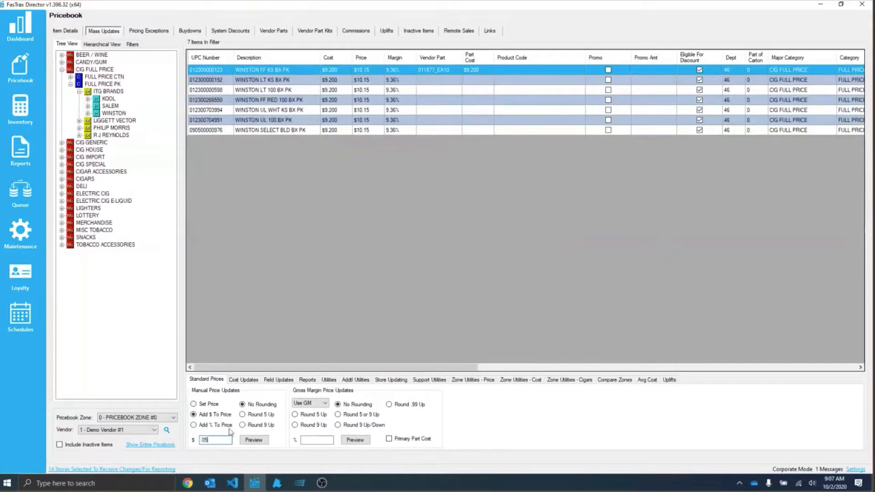
# - Preview the $10.20 result, close it, and start editing the amount toward -.05
pyautogui.click(254, 440)
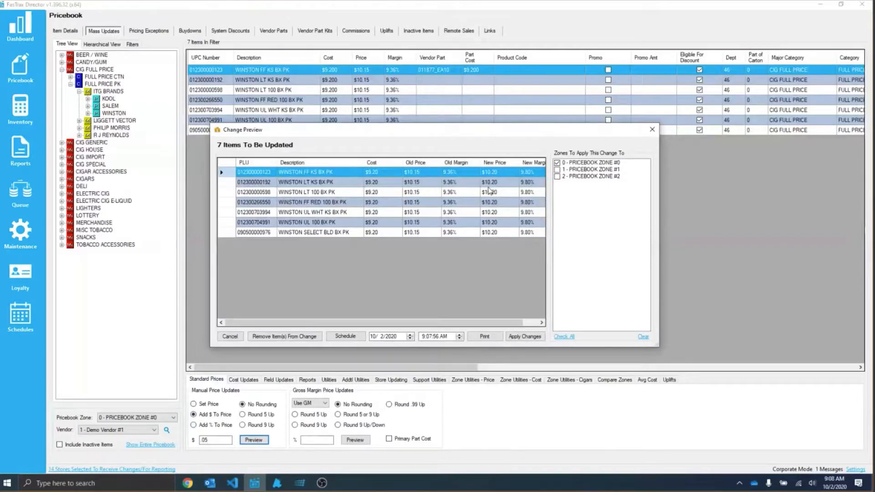
pyautogui.click(653, 130)
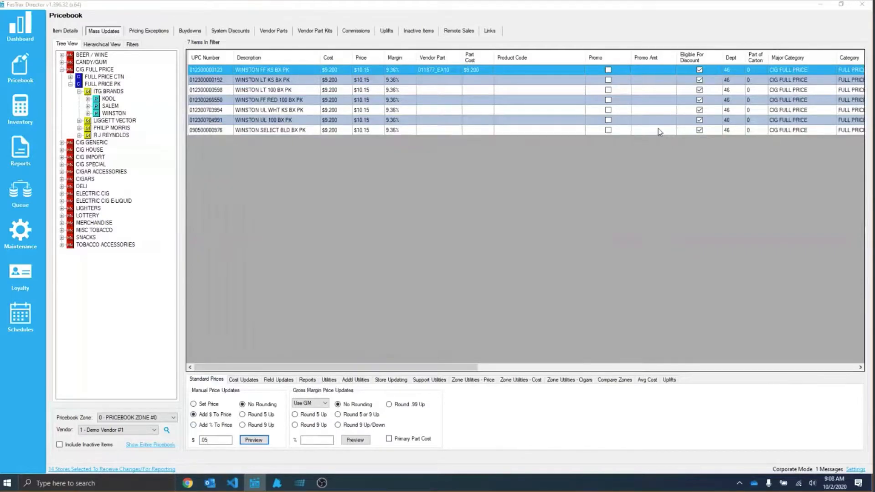
pyautogui.click(201, 440)
pyautogui.press('Delete')
# - Enter -.05, preview the $10.10 price cut, and schedule it for 10/31/2020 at 12:00:00 AM
pyautogui.write('-')
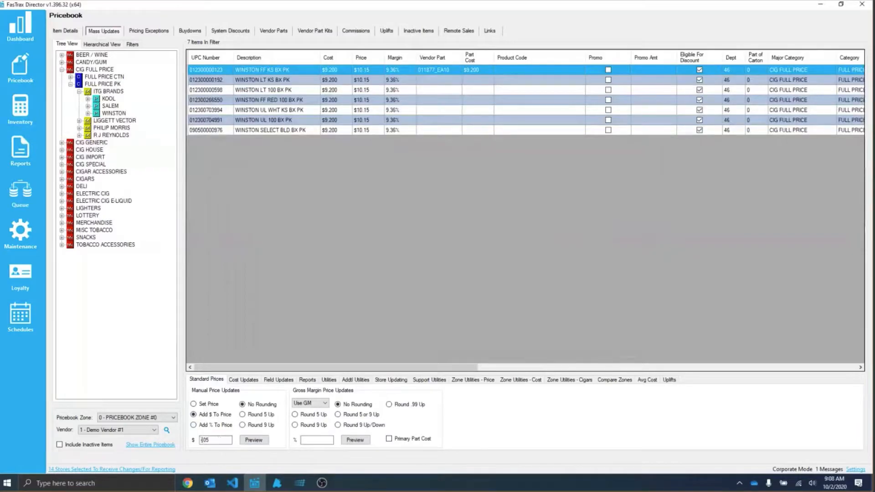
pyautogui.write('.')
pyautogui.click(252, 440)
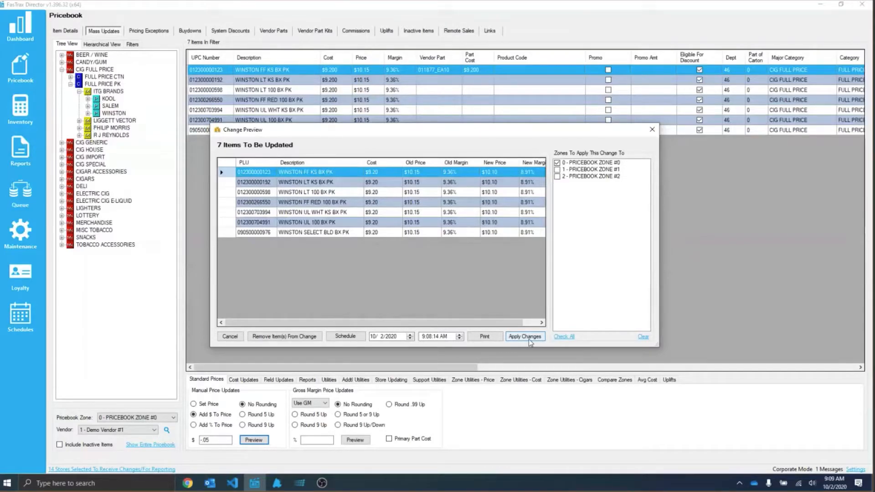
pyautogui.click(381, 339)
pyautogui.write('31')
pyautogui.click(424, 337)
pyautogui.write('12:00:00')
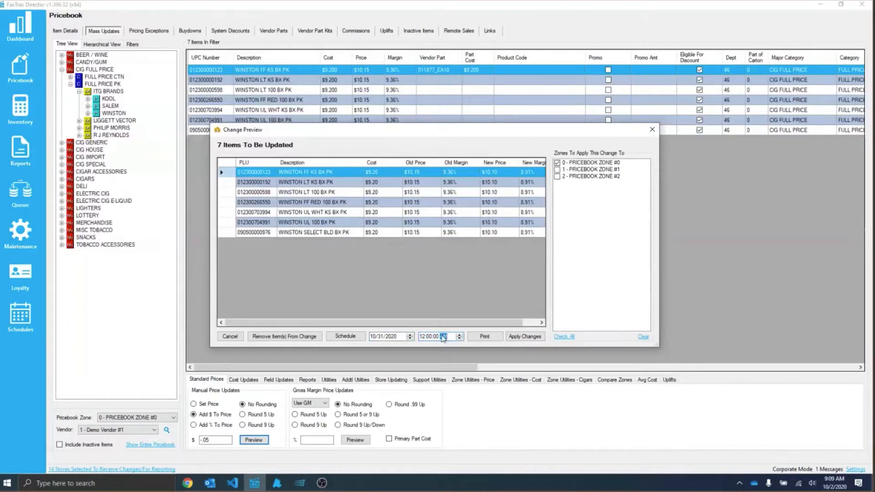
pyautogui.click(354, 339)
pyautogui.click(352, 336)
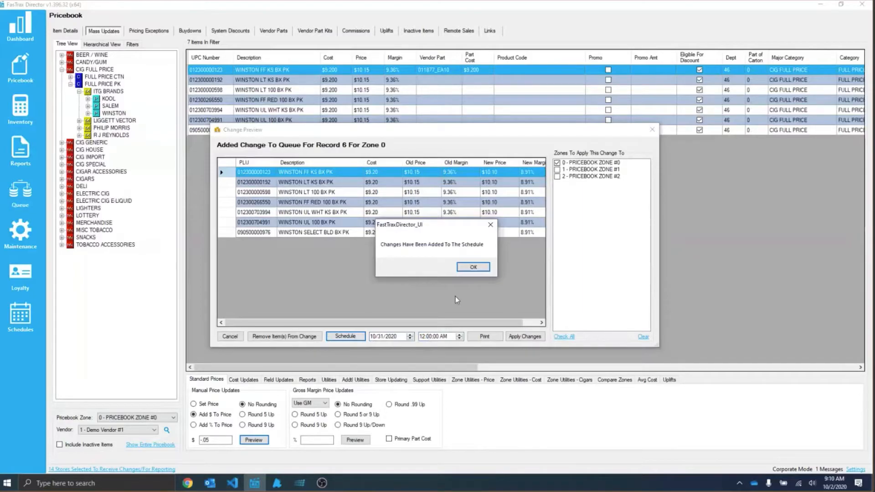
pyautogui.click(473, 269)
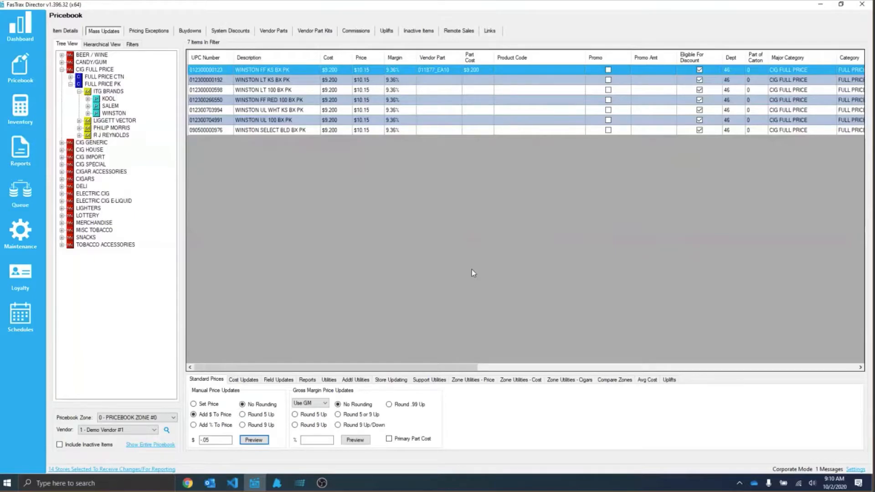
# - Clear the old price change amount and set rounding to Round 9 Up
pyautogui.click(205, 425)
pyautogui.doubleClick(212, 440)
pyautogui.click(243, 380)
pyautogui.press('Left')
pyautogui.doubleClick(212, 440)
pyautogui.press('BackSpace')
pyautogui.click(258, 426)
# - Add $.01, preview and apply it so the Winston items sell at $10.19, then choose Round 5 Up
pyautogui.click(215, 415)
pyautogui.click(216, 439)
pyautogui.write('.01')
pyautogui.click(254, 440)
pyautogui.click(525, 337)
pyautogui.click(260, 416)
pyautogui.click(243, 380)
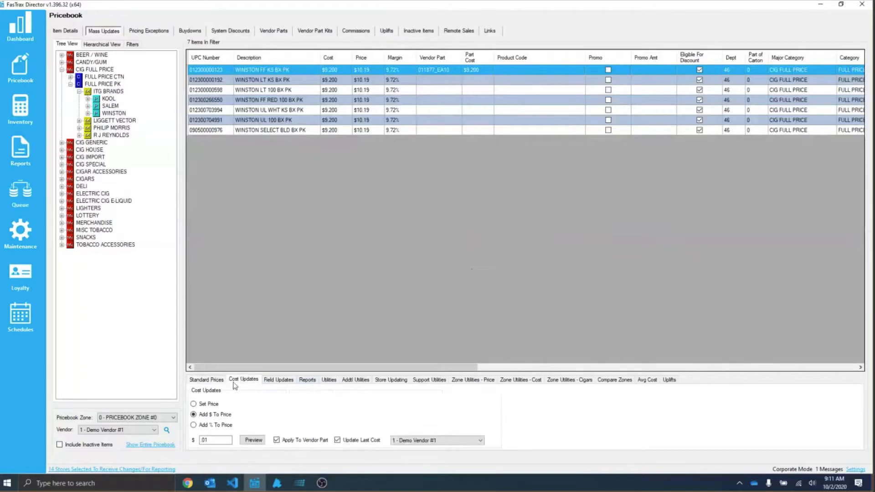
# - Preview the Winston pack prices at a 12% gross margin and close the preview unapplied
pyautogui.click(207, 380)
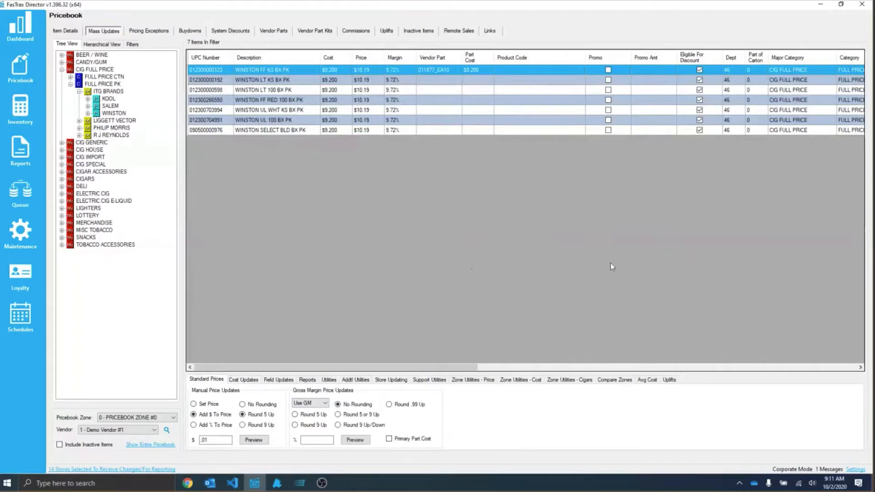
pyautogui.click(323, 438)
pyautogui.write('12')
pyautogui.click(355, 440)
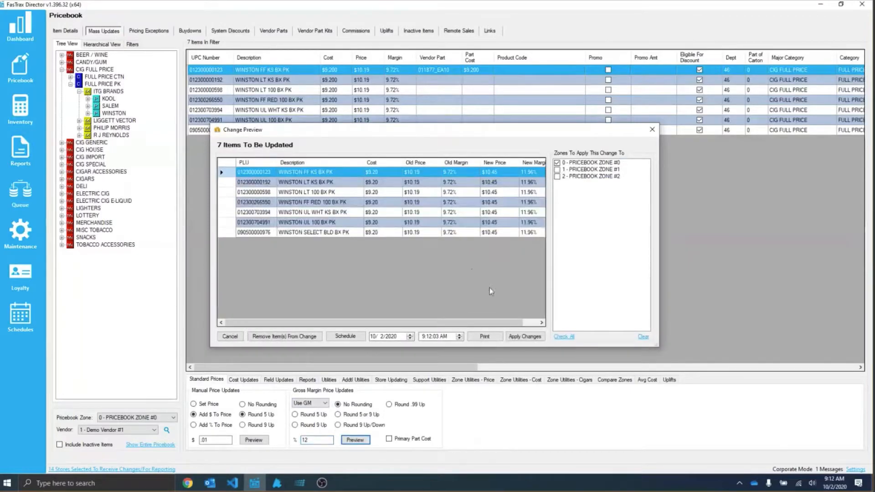
pyautogui.moveTo(454, 323); pyautogui.dragTo(469, 323)
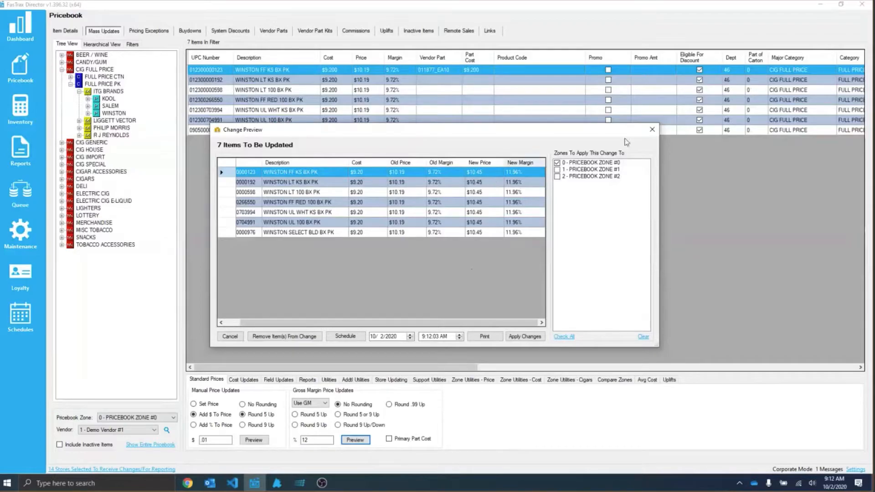
pyautogui.click(651, 131)
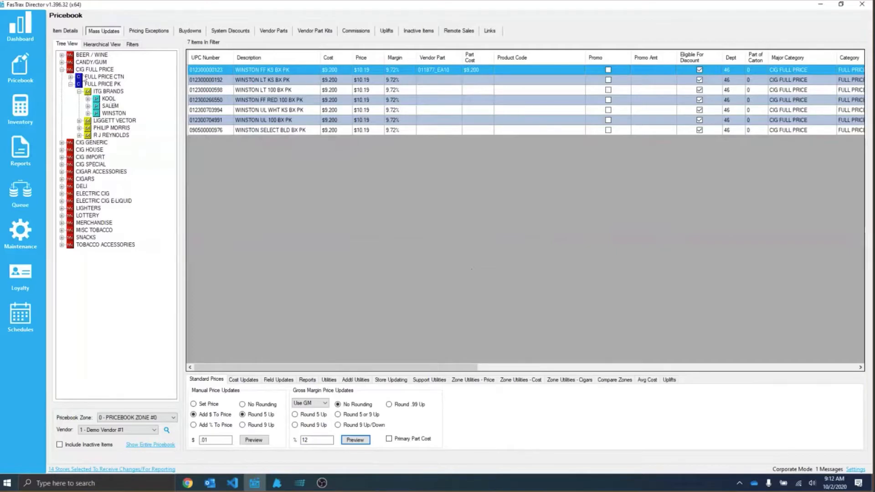
pyautogui.click(71, 76)
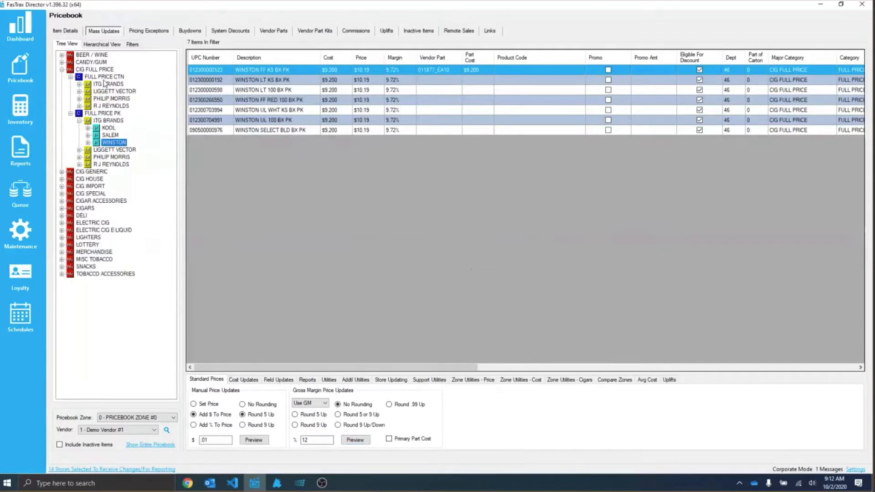
# - Select WINSTON under FULL PRICE CTN > ITG BRANDS and apply 12% margin prices ($104.66–$104.83)
pyautogui.click(79, 84)
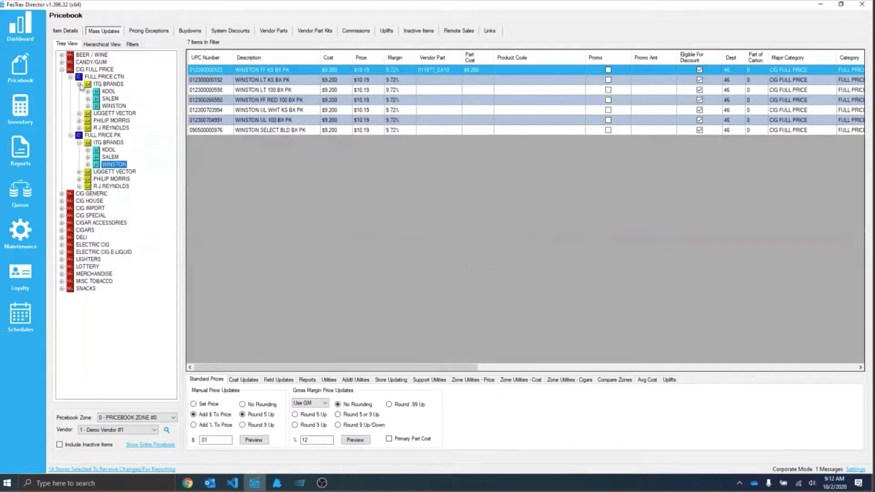
pyautogui.click(111, 105)
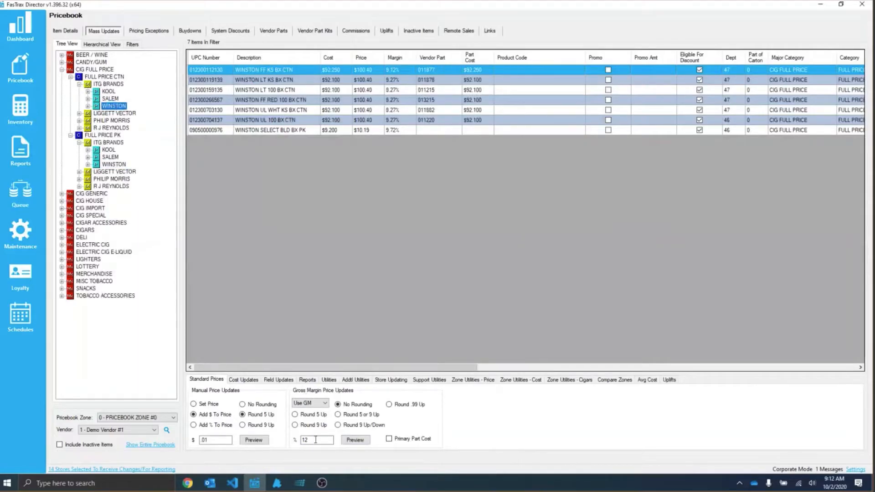
pyautogui.click(355, 439)
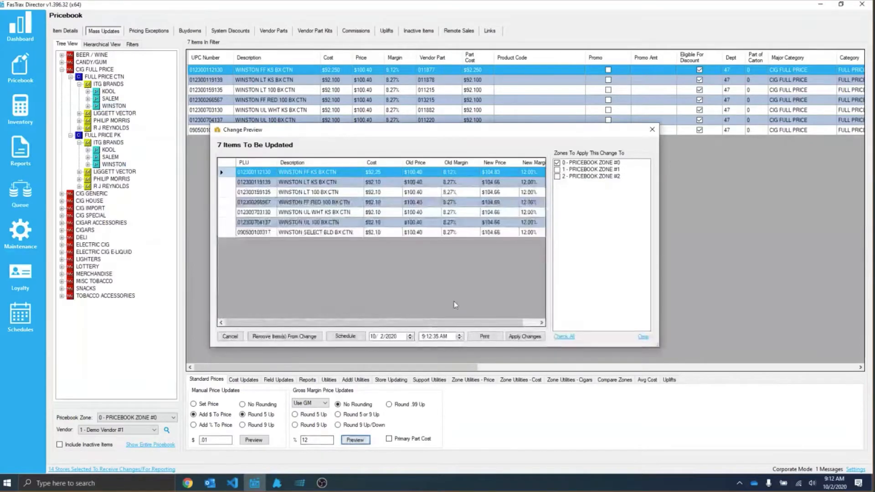
pyautogui.moveTo(435, 323); pyautogui.dragTo(449, 329)
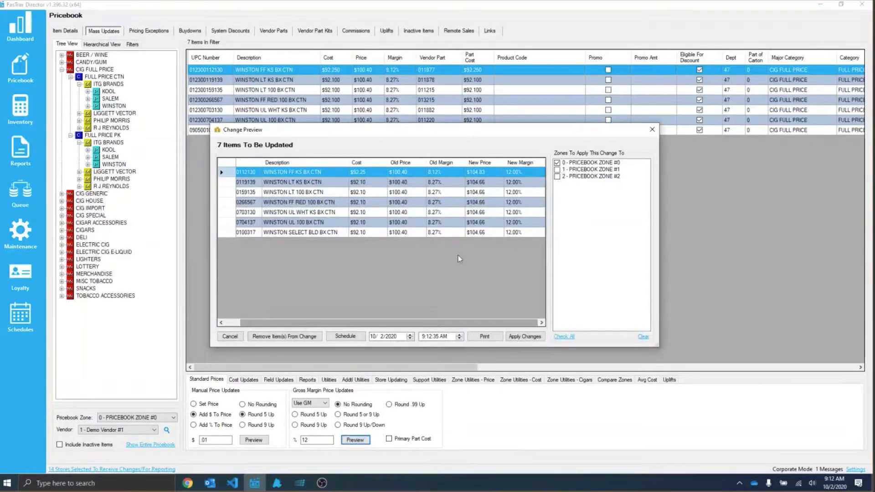
pyautogui.click(526, 339)
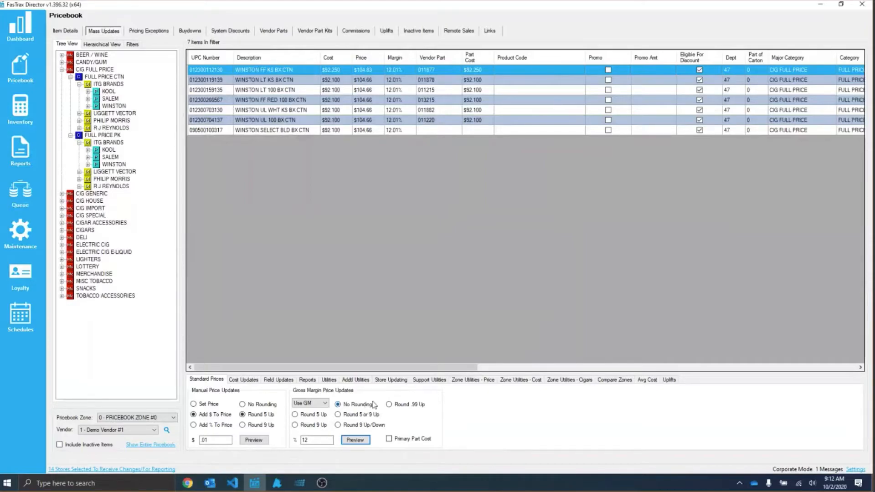
# - Try Round 5 Up, Round 9 Up and Round 5 or 9 Up, then settle on Round .99 Up
pyautogui.click(301, 415)
pyautogui.click(306, 426)
pyautogui.click(338, 415)
pyautogui.click(422, 404)
# - Show the Pricebook's Vendor Parts list for all vendors
pyautogui.click(273, 31)
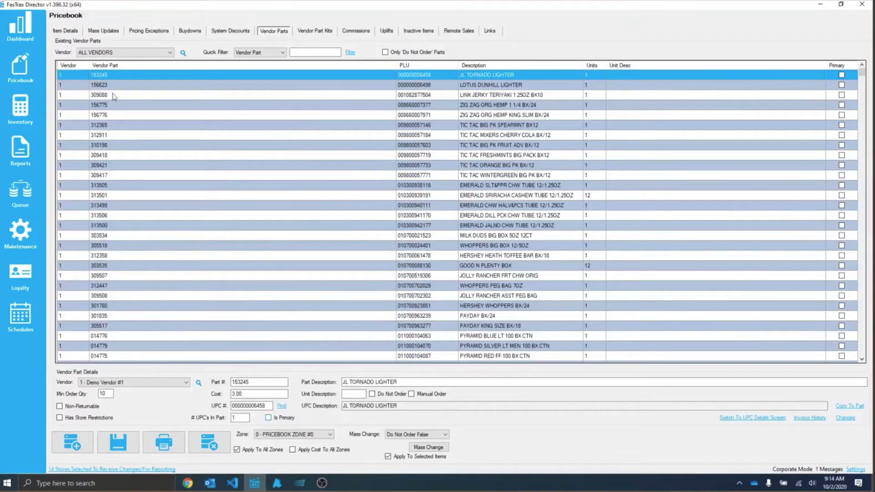
# - Return to Mass Updates and switch the price basis to Use Markup, then back to Use GM
pyautogui.click(106, 33)
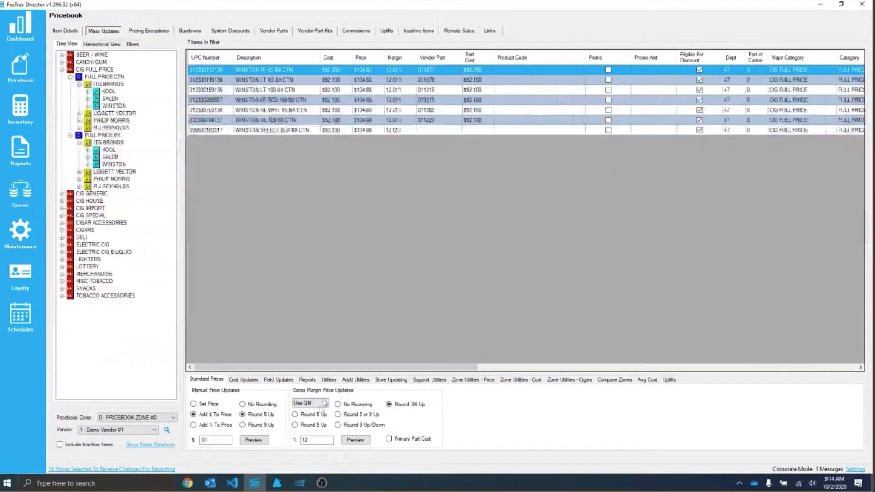
pyautogui.click(324, 402)
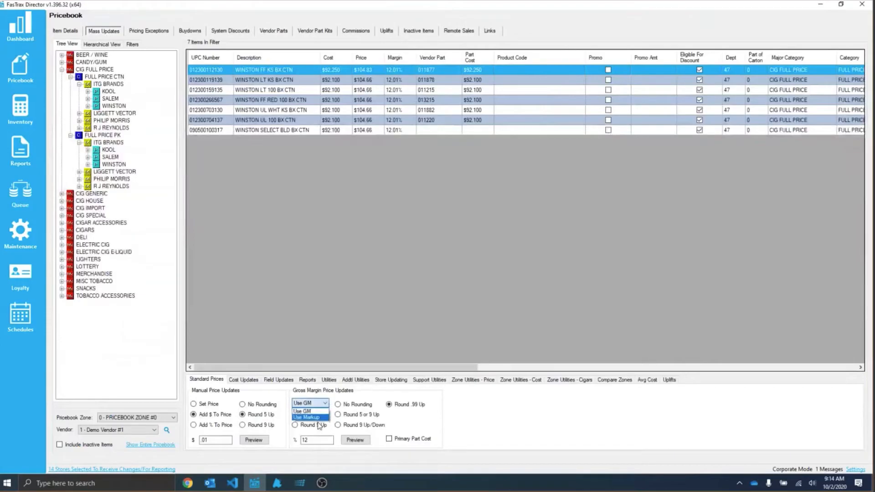
pyautogui.click(313, 418)
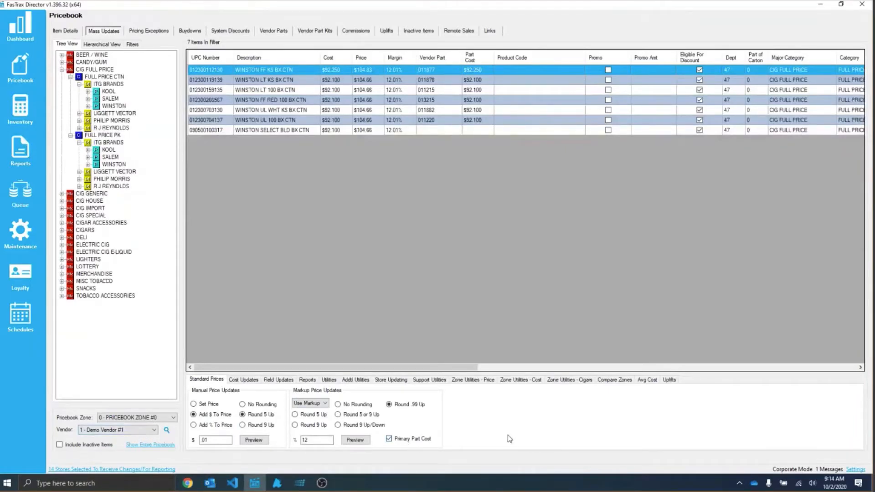
pyautogui.click(316, 403)
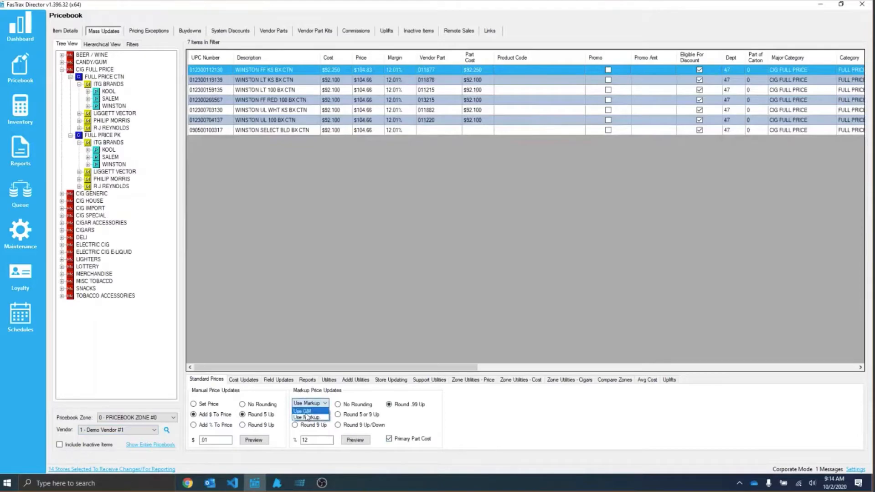
pyautogui.click(302, 411)
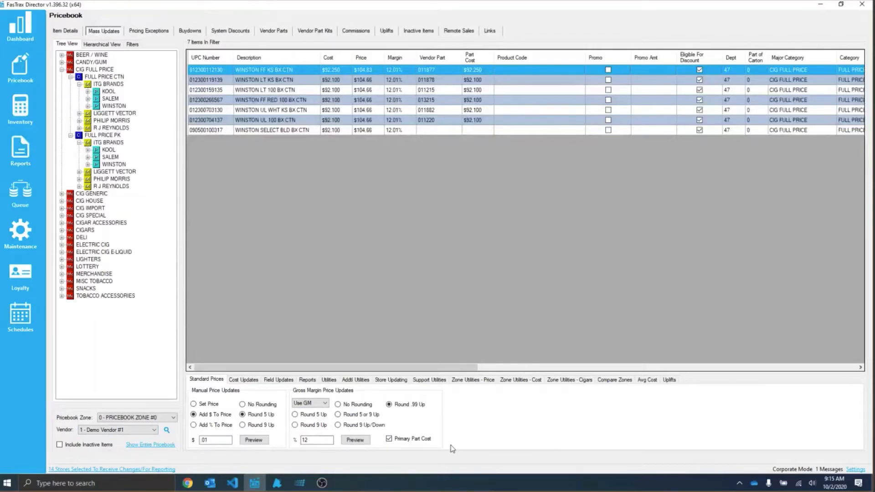
# - In the cost update options, toggle Apply To Vendor Part off and on, leaving it enabled
pyautogui.click(243, 379)
pyautogui.moveTo(321, 482)
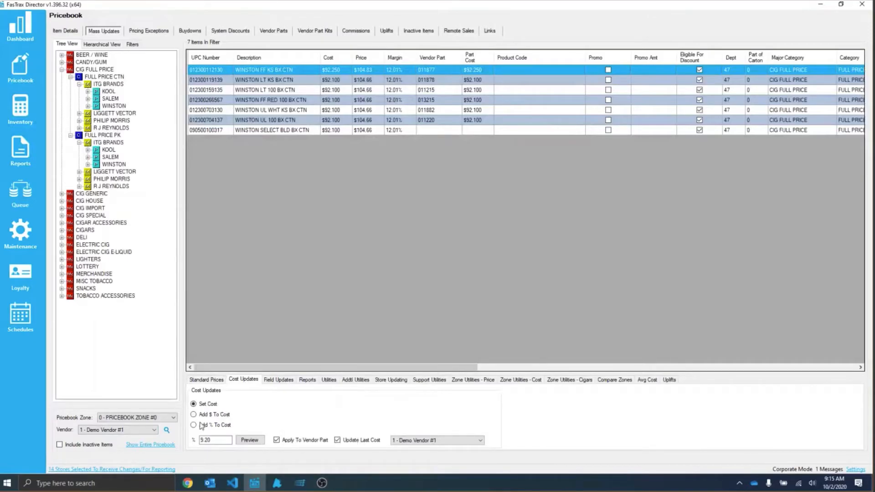
pyautogui.click(287, 442)
pyautogui.click(289, 443)
pyautogui.click(294, 444)
pyautogui.click(294, 444)
# - Make 2 - Demo Vendor #2 the cost update vendor and uncheck Update Last Cost
pyautogui.click(438, 440)
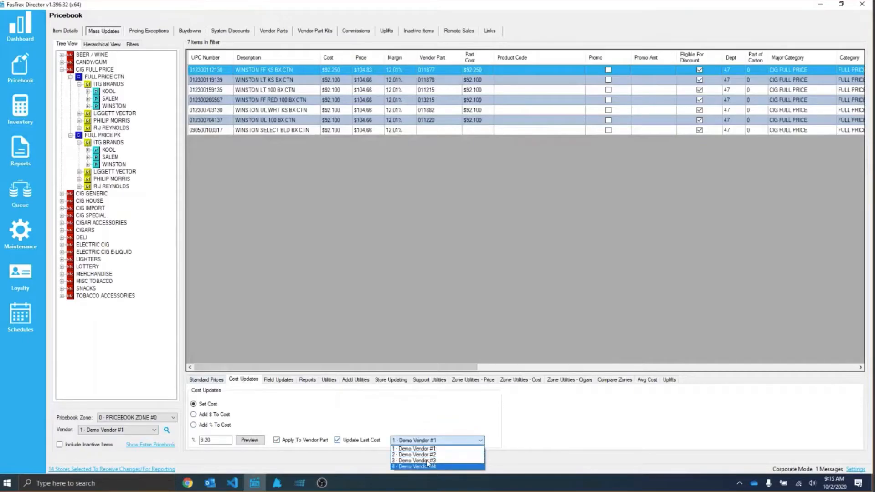
pyautogui.click(428, 448)
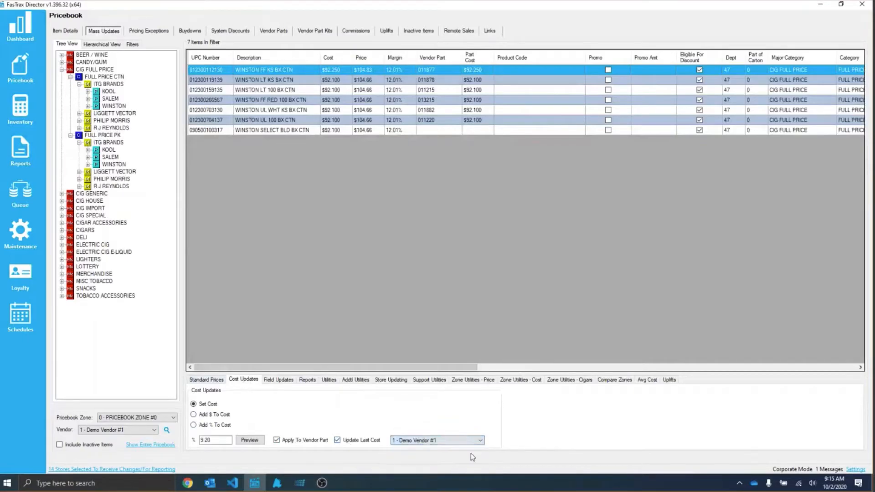
pyautogui.click(443, 444)
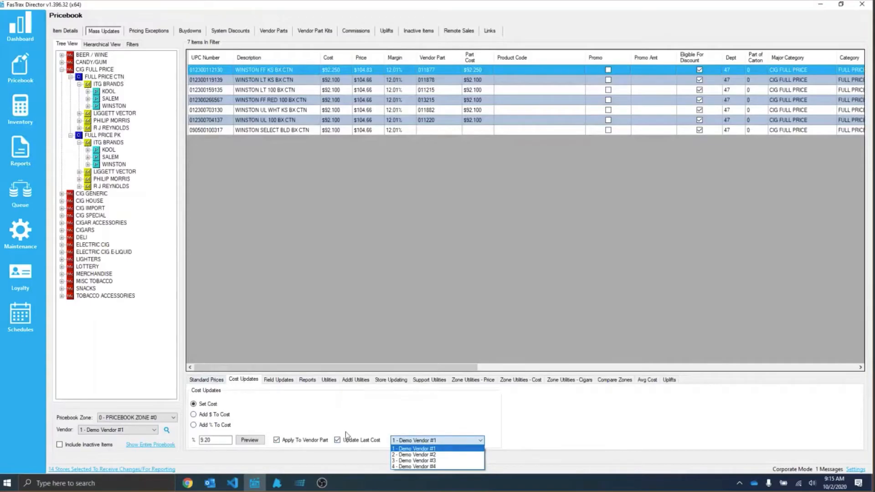
pyautogui.click(426, 455)
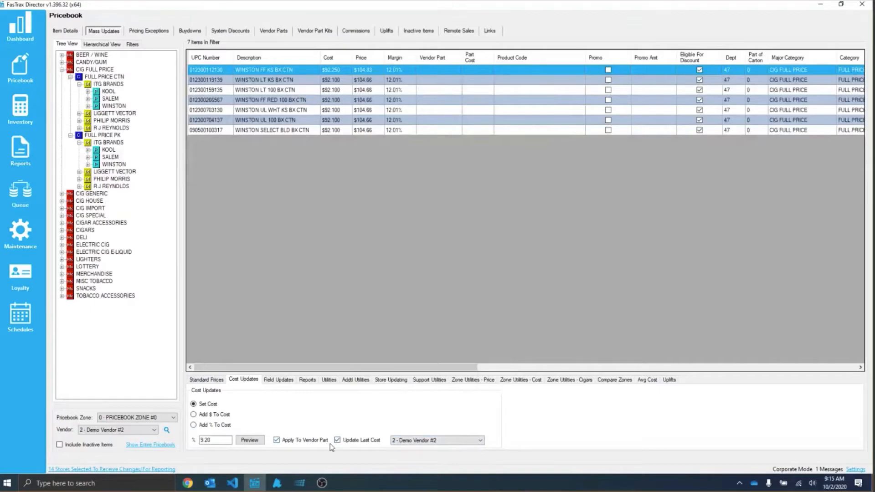
pyautogui.click(349, 444)
pyautogui.click(216, 441)
pyautogui.click(77, 30)
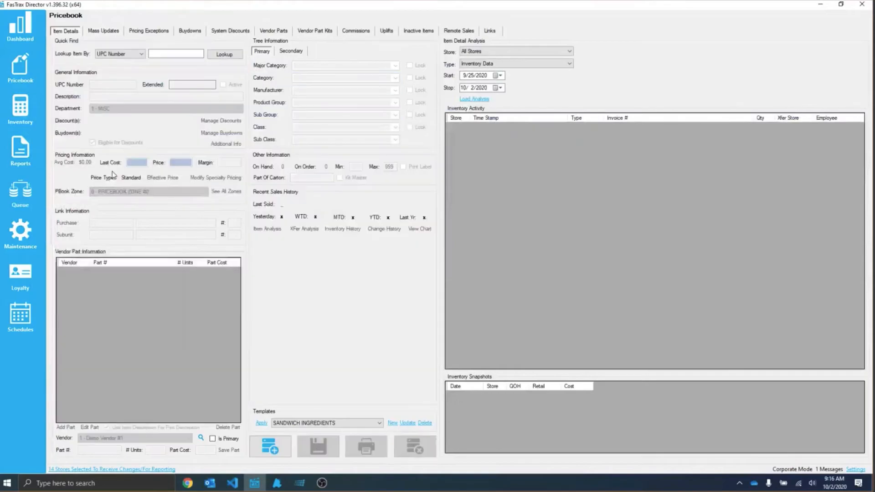
pyautogui.write('012300000123')
pyautogui.press('Return')
pyautogui.click(67, 223)
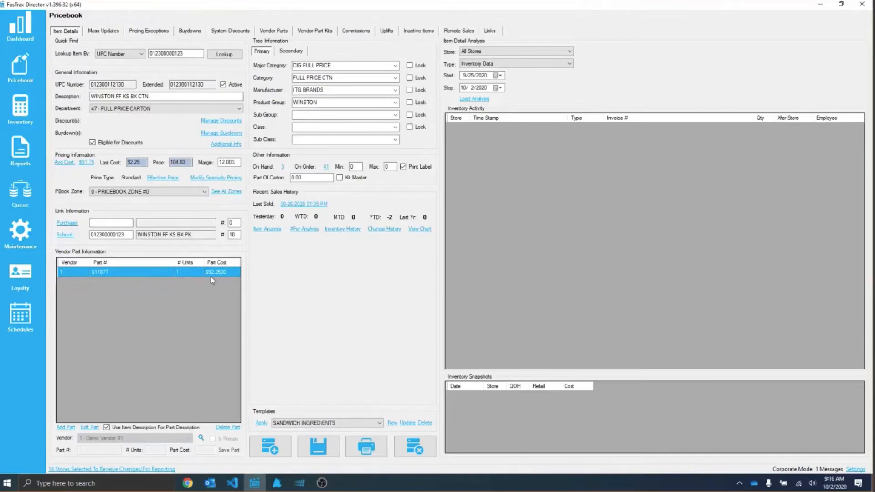
pyautogui.click(133, 165)
pyautogui.doubleClick(132, 164)
# - Open the Receiving worksheet for Demo Vendor #1 invoice 156156 from the Inventory receiving list
pyautogui.click(30, 110)
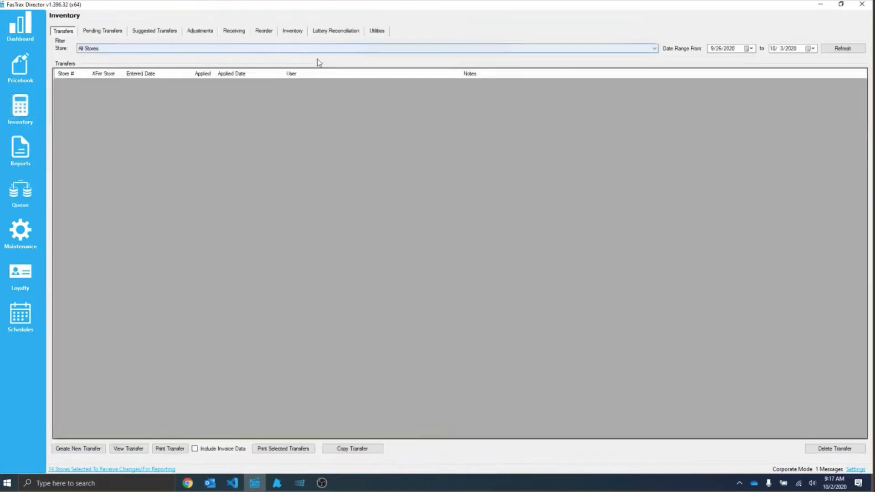
pyautogui.click(231, 32)
pyautogui.click(131, 445)
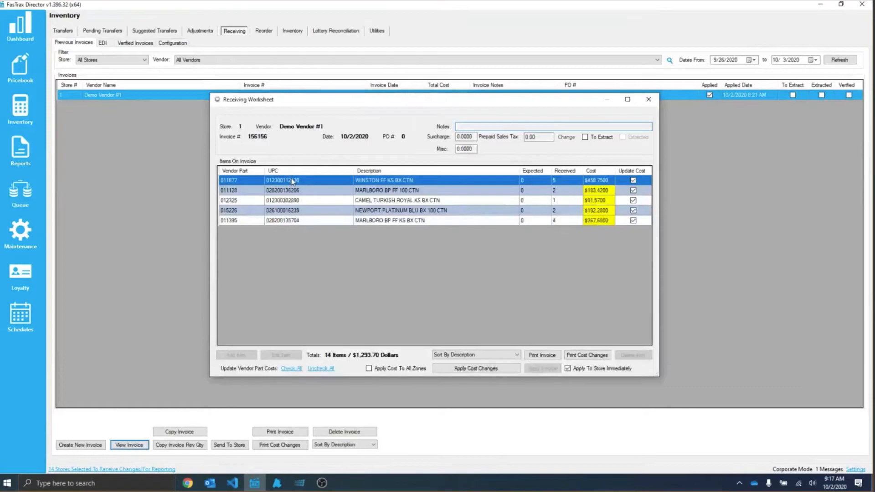
# - Review the MARLBORO BP FF 100, CAMEL TURKISH ROYAL and NEWPORT PLATINUM BLU carton lines, then close the worksheet
pyautogui.click(588, 194)
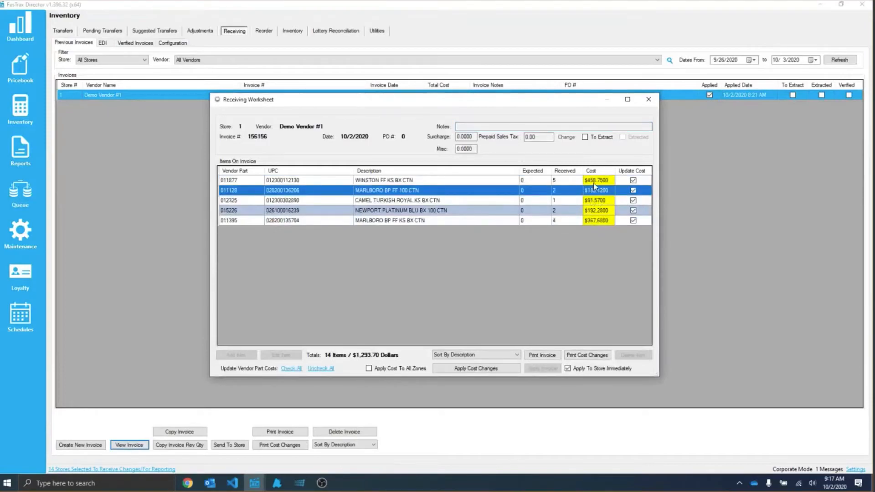
pyautogui.press('Down')
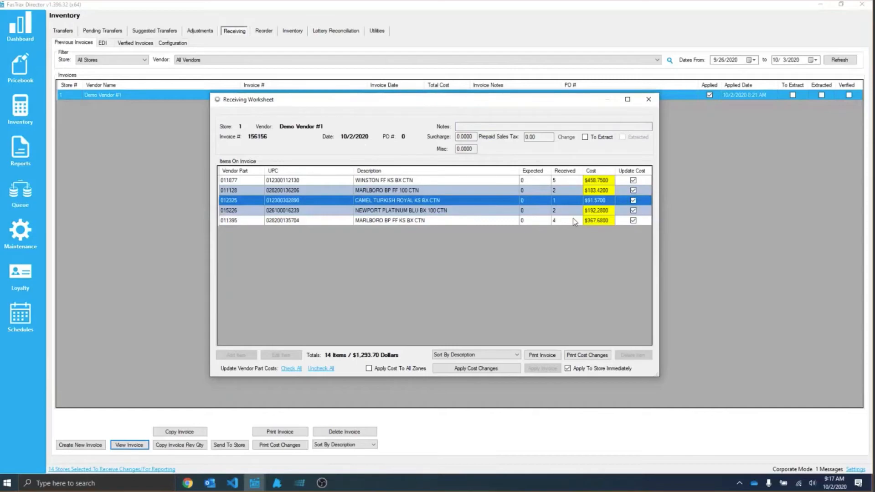
pyautogui.press('Down')
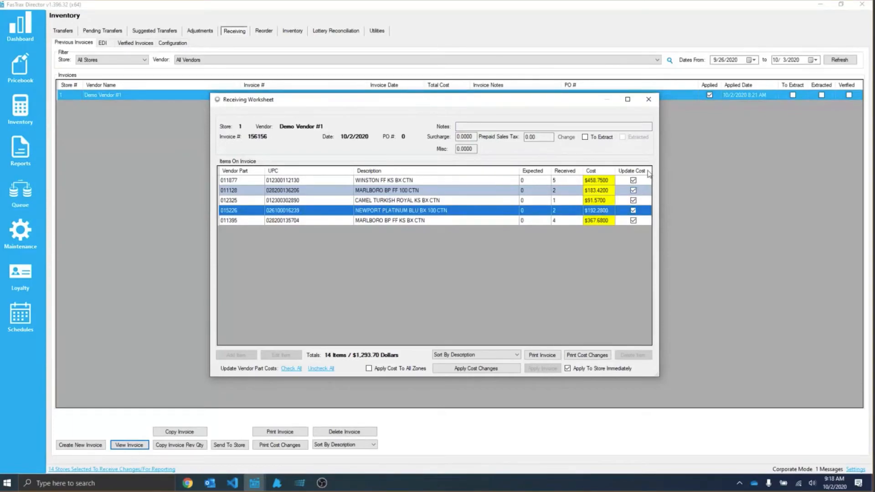
pyautogui.click(648, 100)
# - Bring up the Invoice Cost Change Report settings under Inventory Reports
pyautogui.click(31, 147)
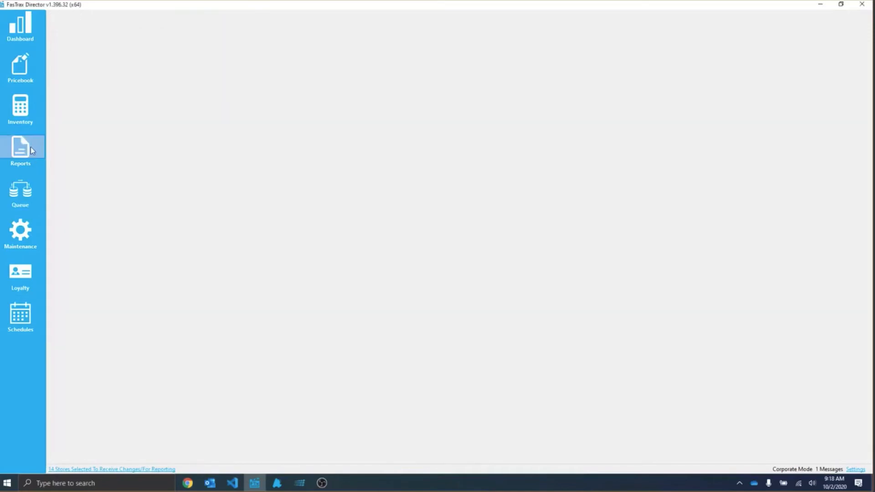
pyautogui.click(175, 33)
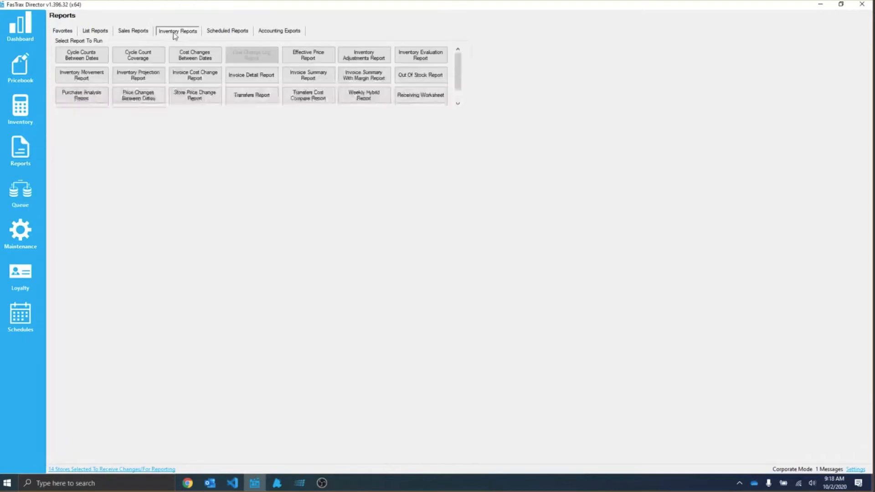
pyautogui.click(204, 75)
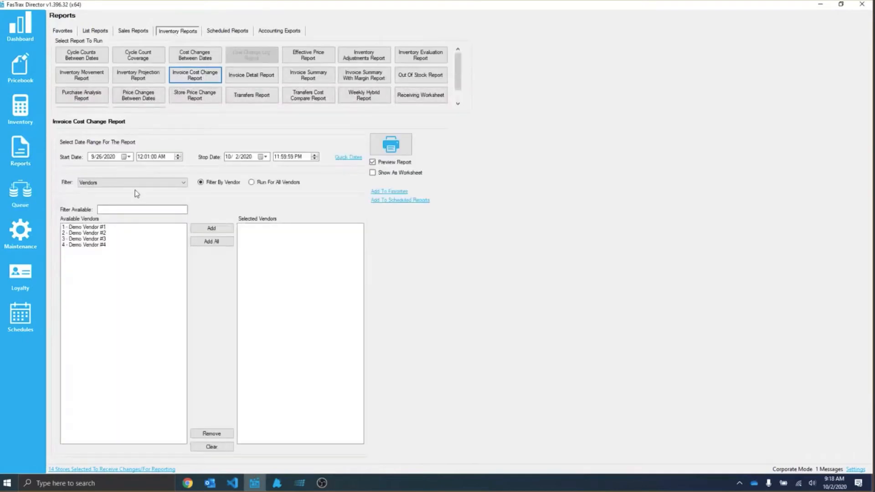
# - Include all four vendors, set the start date, and enable Show As Worksheet
pyautogui.click(199, 242)
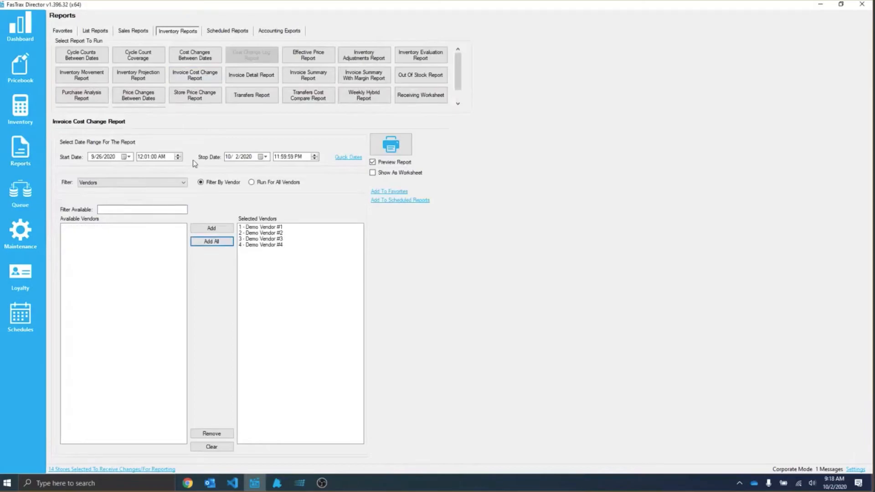
pyautogui.click(100, 158)
pyautogui.write('18')
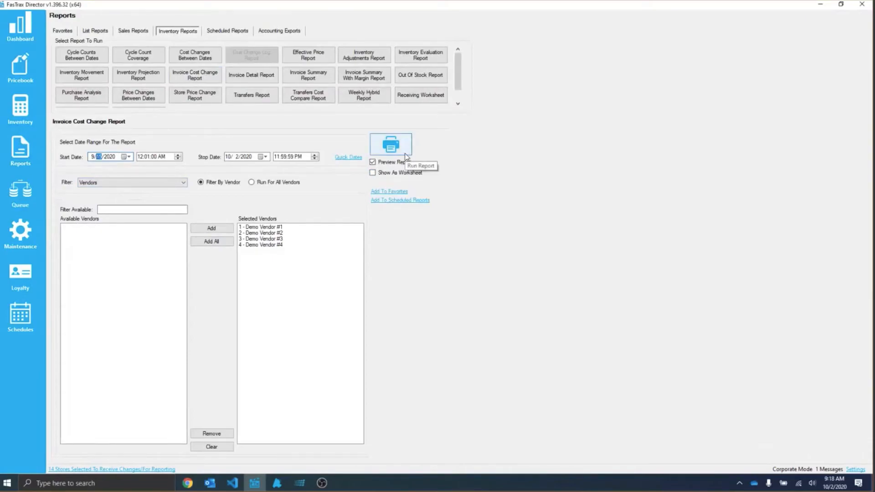
pyautogui.click(387, 175)
# - Run the Invoice Cost Change Report and keep new-retail rounding at Round 9 Up
pyautogui.click(390, 144)
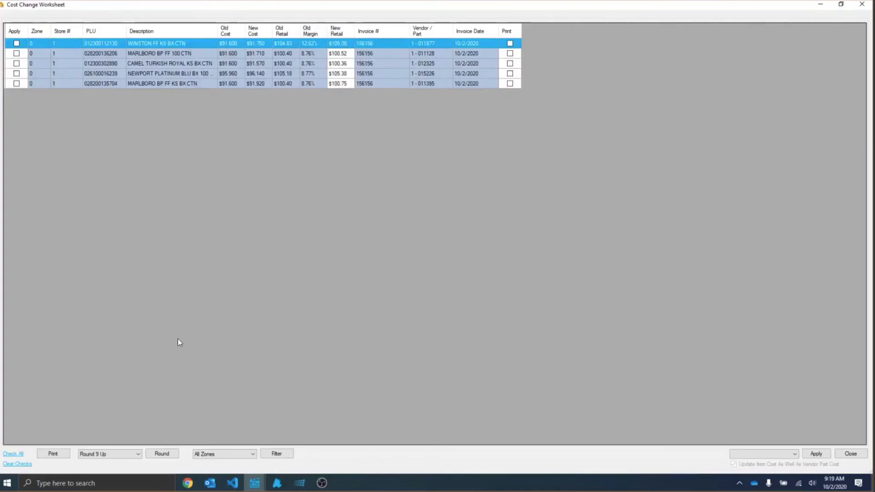
pyautogui.click(115, 456)
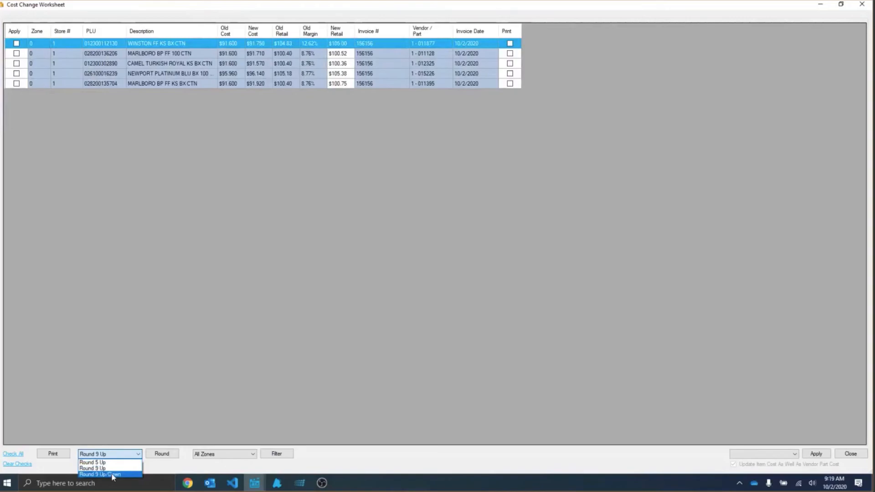
pyautogui.click(152, 425)
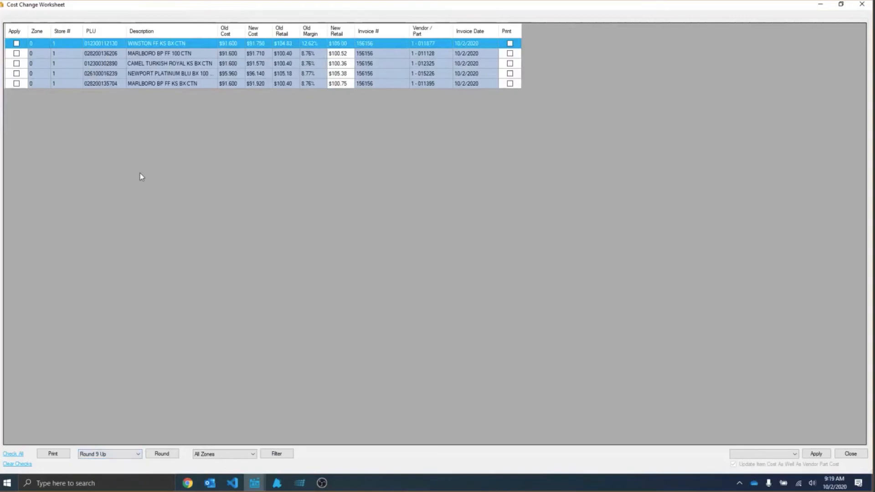
# - Mark the WINSTON, MARLBORO, CAMEL and NEWPORT lines to apply and choose Apply Cost Changes
pyautogui.click(17, 43)
pyautogui.click(16, 53)
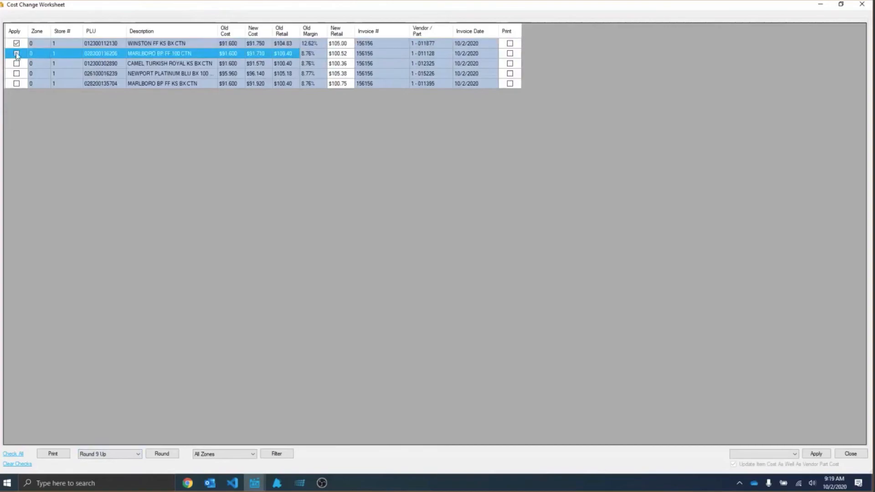
pyautogui.click(16, 63)
pyautogui.click(16, 74)
pyautogui.click(16, 84)
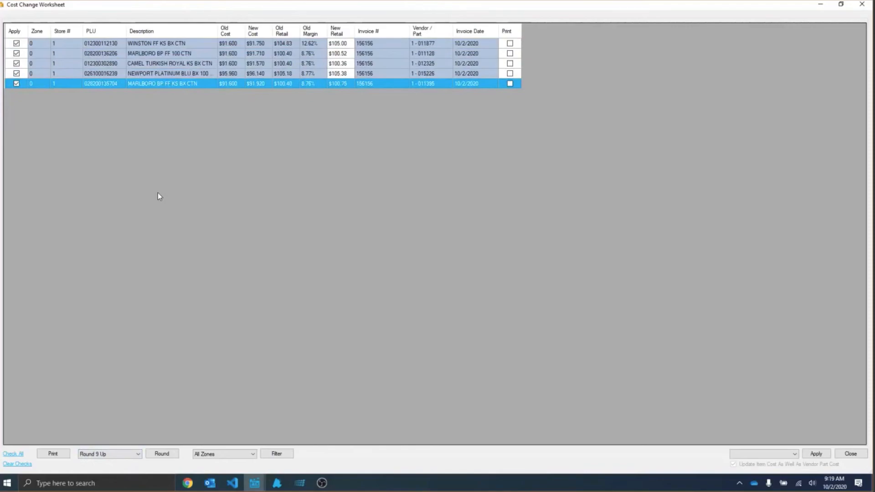
pyautogui.click(752, 455)
pyautogui.click(765, 467)
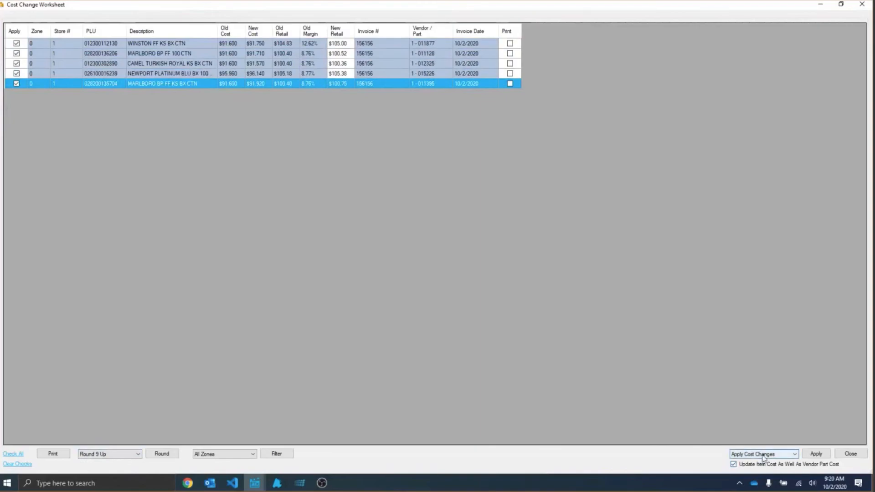
# - Switch the worksheet action to Apply Cost & Price Changes, close it, and view the To Be Sent Queue
pyautogui.click(763, 455)
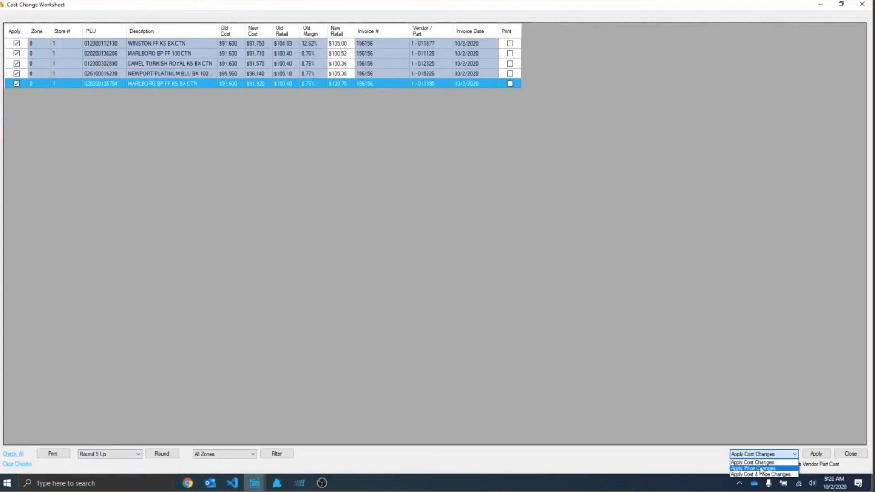
pyautogui.click(761, 469)
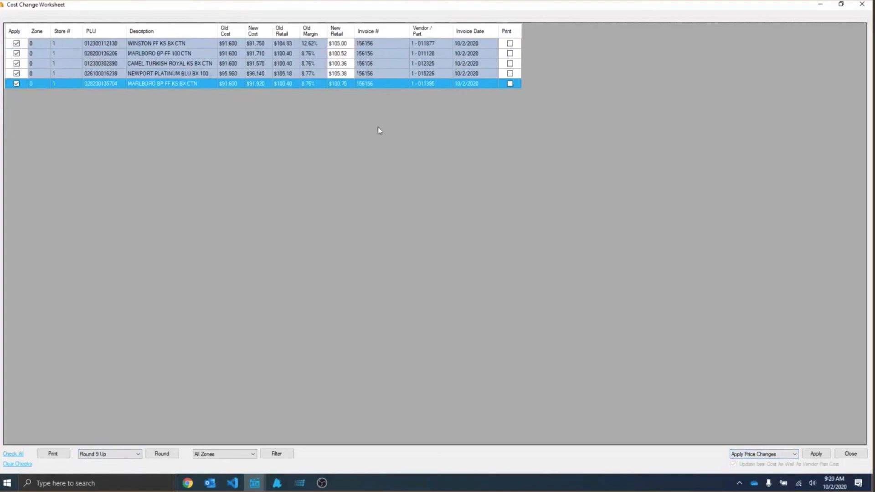
pyautogui.click(756, 455)
pyautogui.click(760, 474)
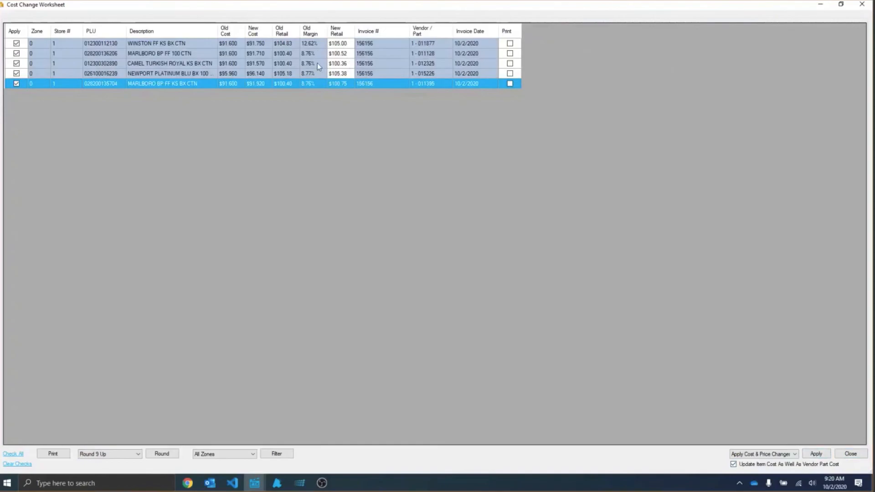
pyautogui.click(850, 454)
pyautogui.click(15, 182)
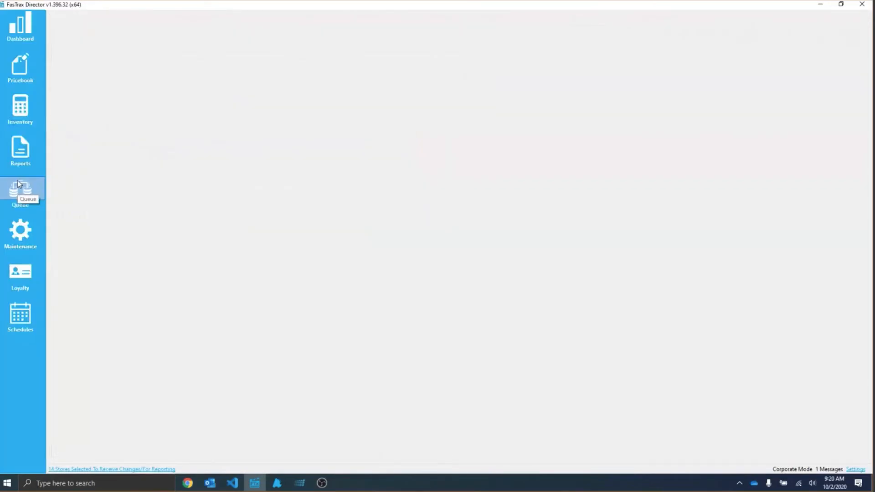